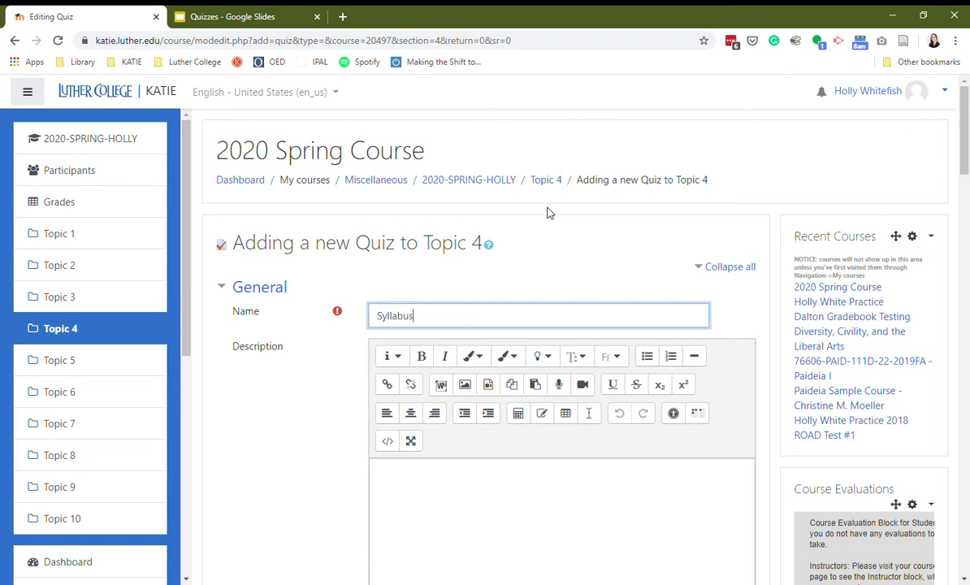
# Step: Complete the quiz name as "Syllabus Quiz" and enter the description "Use your syllabus to answer questions on this quiz."
pyautogui.write('Quiz')
pyautogui.scroll(-3, 276, 402)
pyautogui.click(437, 371)
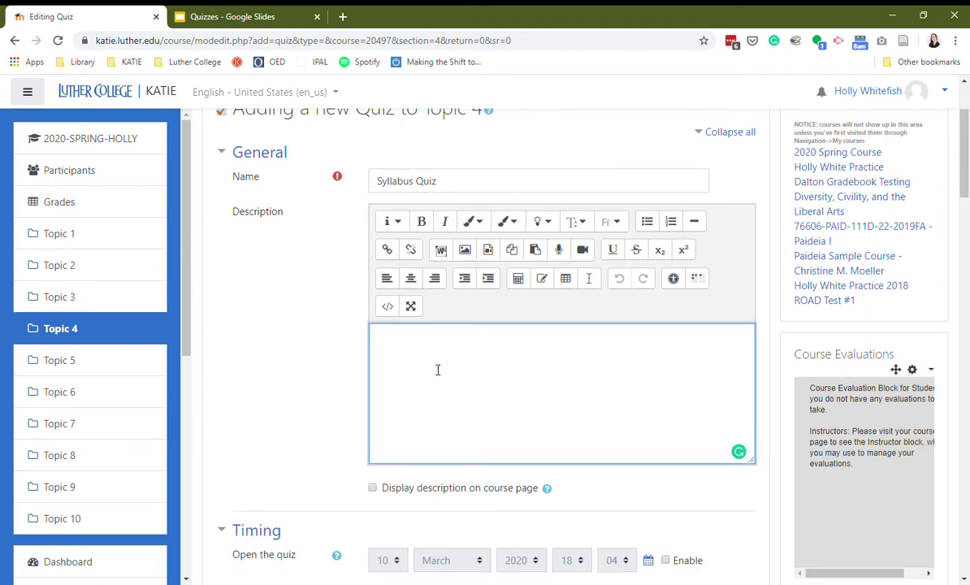
pyautogui.write('Use your syllabus to answer que')
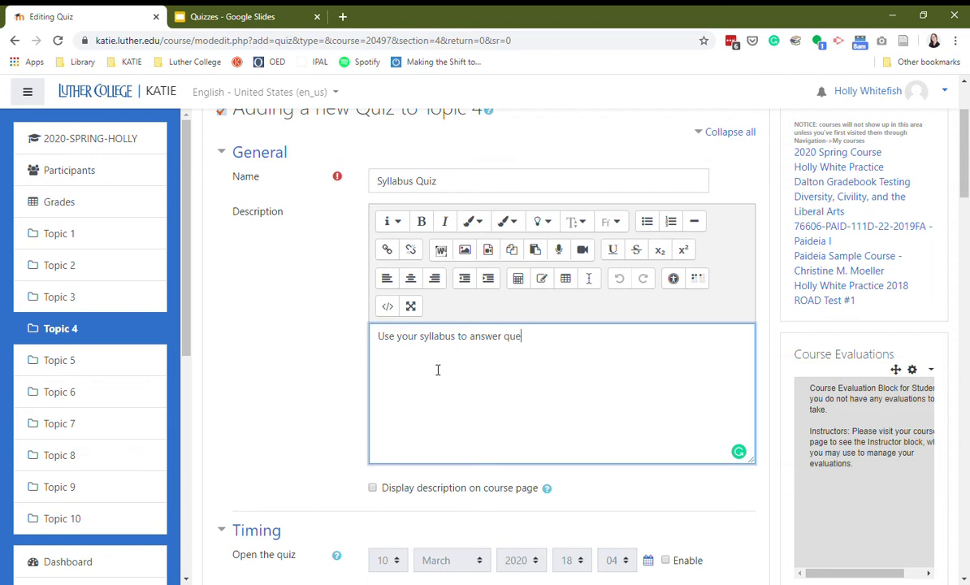
pyautogui.write('stions on this quiz.')
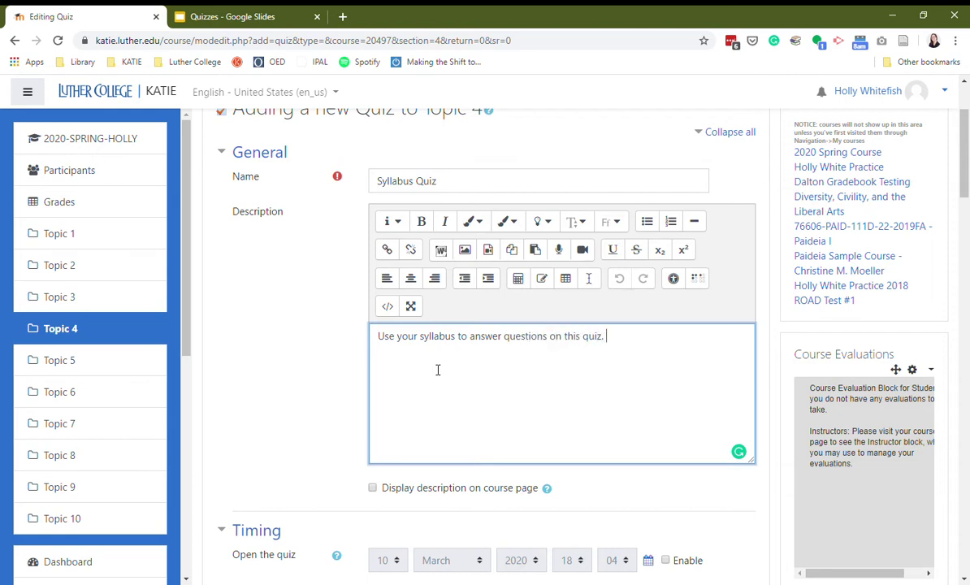
# Step: Enable the quiz opening date and set it to 28 March 2020 at 08:00
pyautogui.scroll(-3, 365, 356)
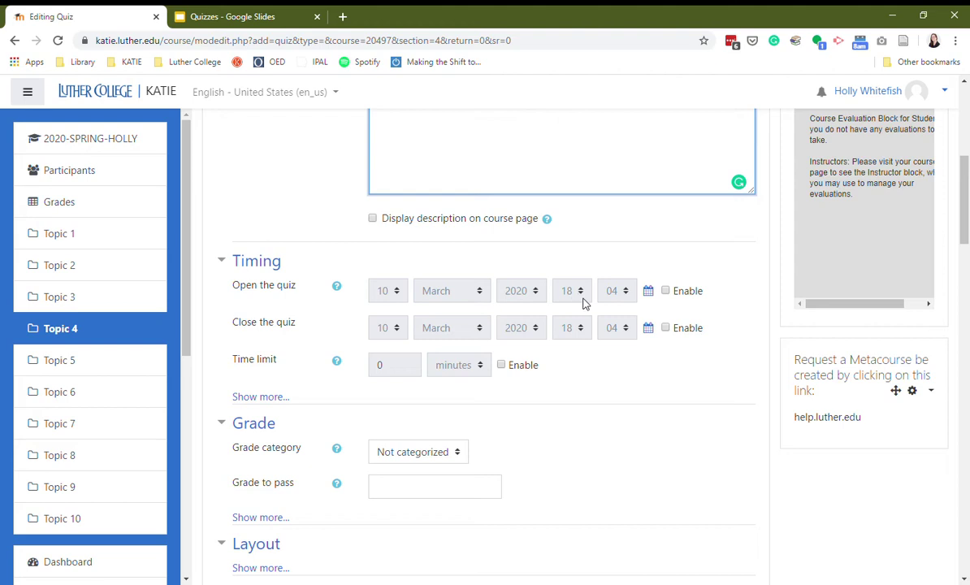
pyautogui.click(666, 292)
pyautogui.click(393, 292)
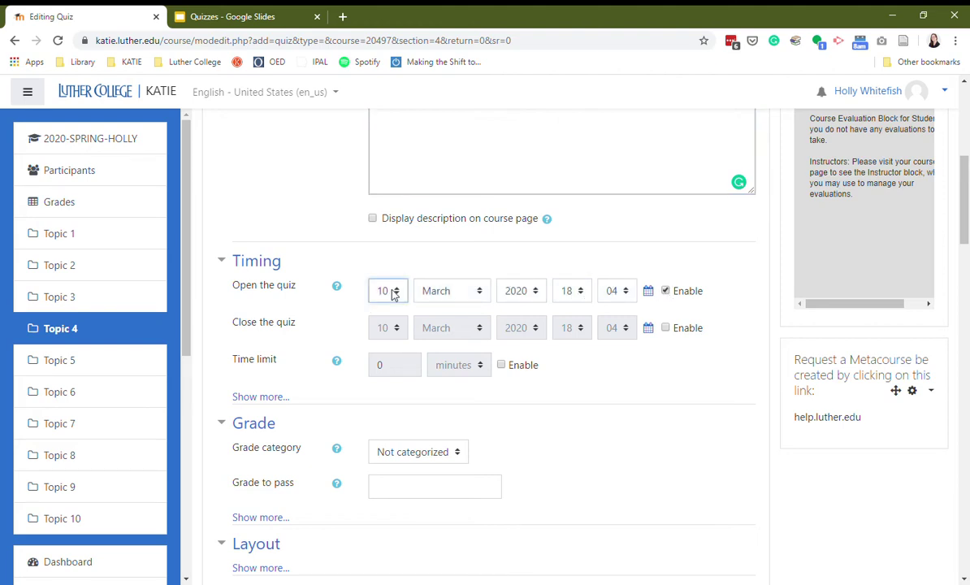
pyautogui.write('28')
pyautogui.click(583, 293)
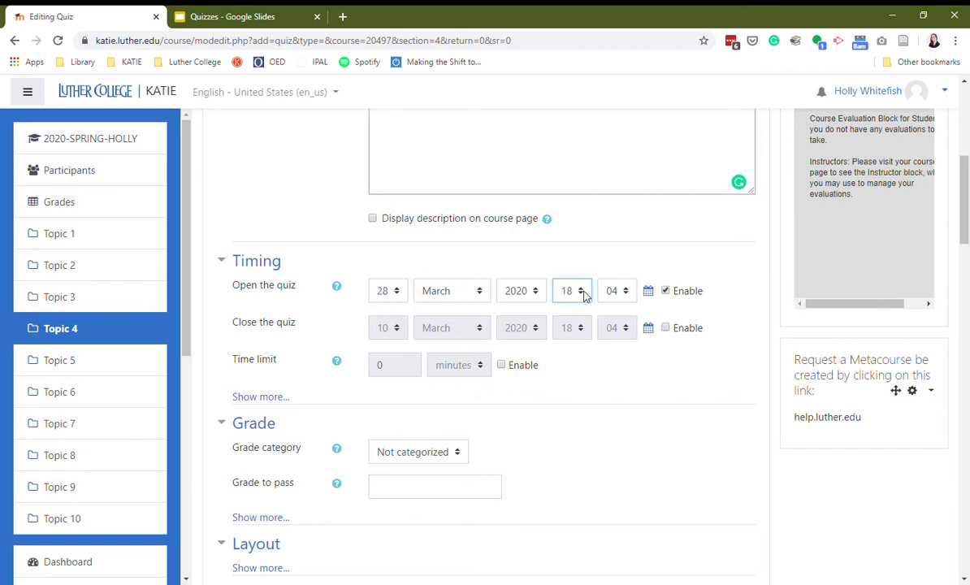
pyautogui.write('08')
pyautogui.click(624, 296)
pyautogui.write('00')
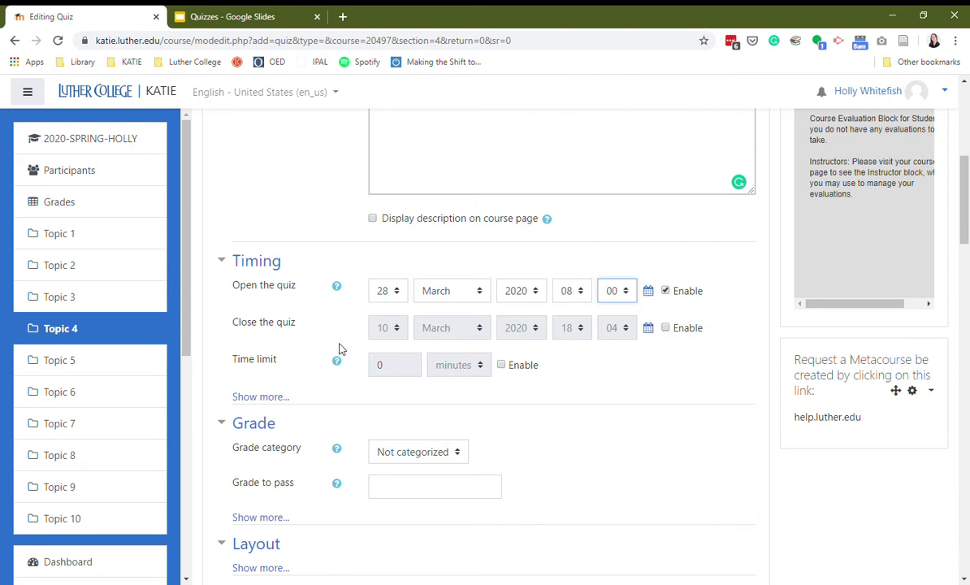
# Step: Enable the quiz closing date and set it to 31 March 2020 at 17:00
pyautogui.scroll(-2, 221, 331)
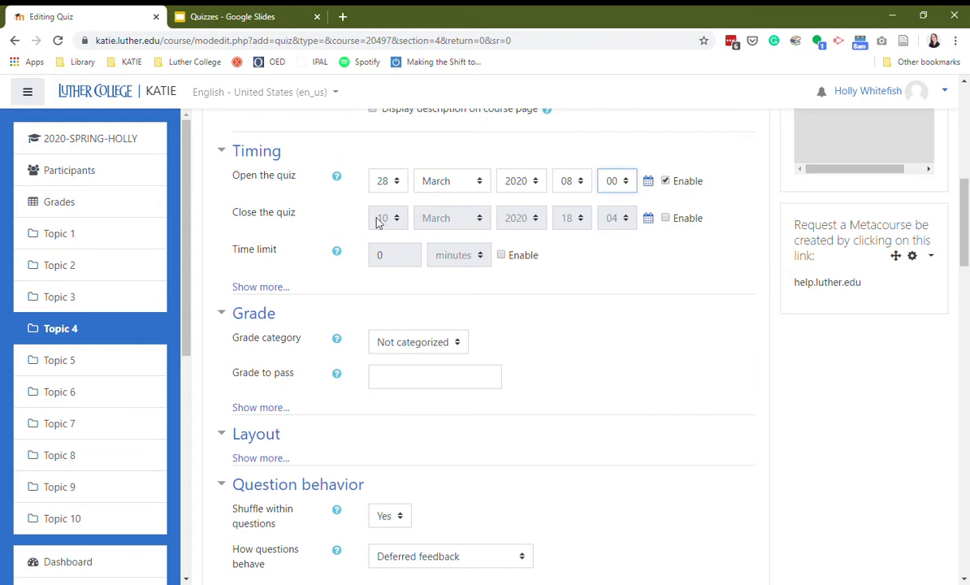
pyautogui.click(666, 218)
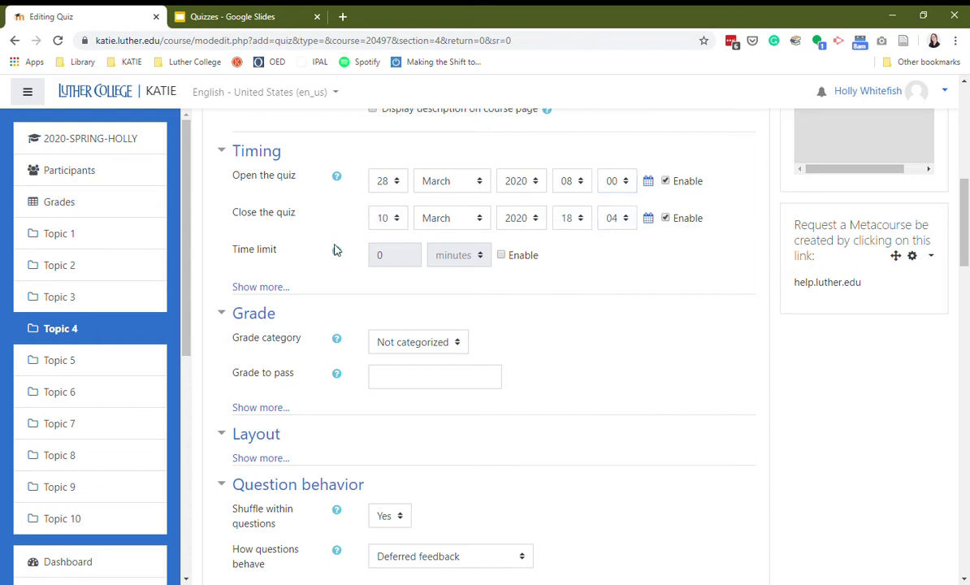
pyautogui.click(396, 218)
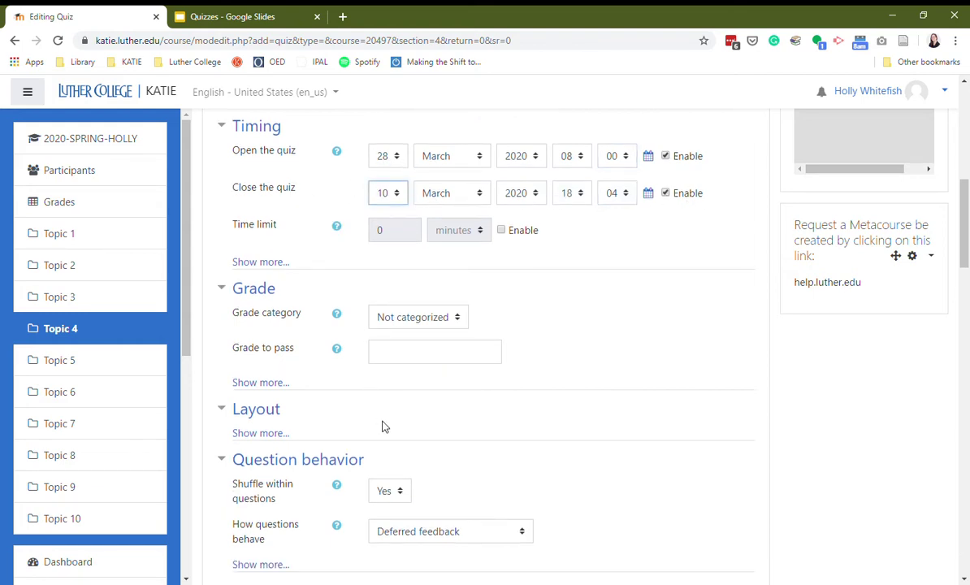
pyautogui.click(381, 501)
pyautogui.click(577, 195)
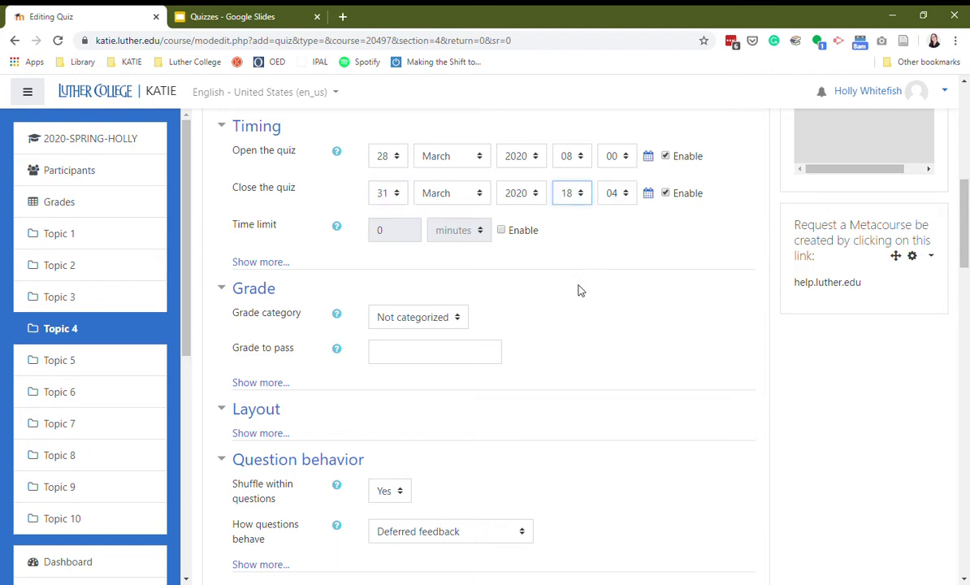
pyautogui.click(579, 419)
pyautogui.click(618, 195)
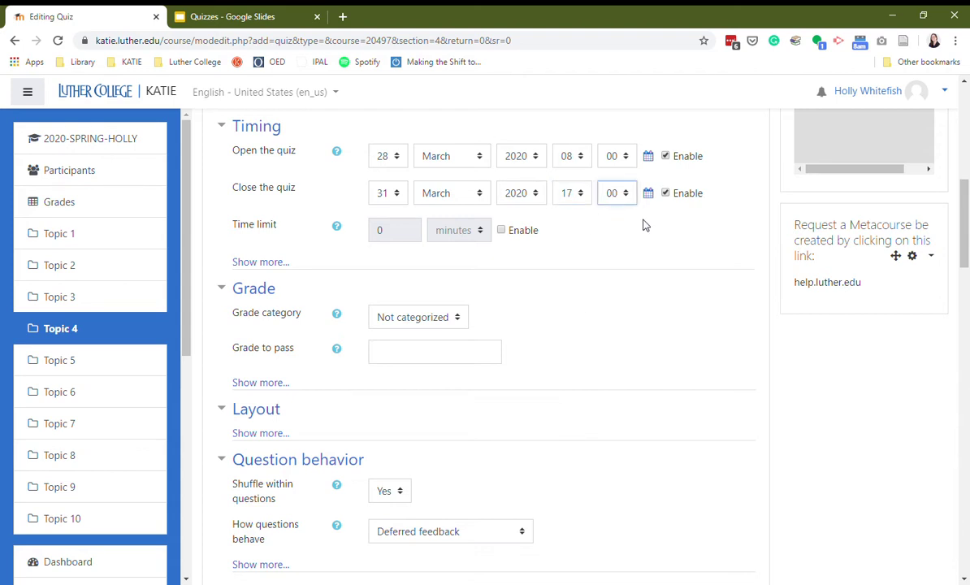
# Step: Enable the quiz time limit and set it to 10 minutes
pyautogui.click(501, 231)
pyautogui.doubleClick(400, 236)
pyautogui.write('10')
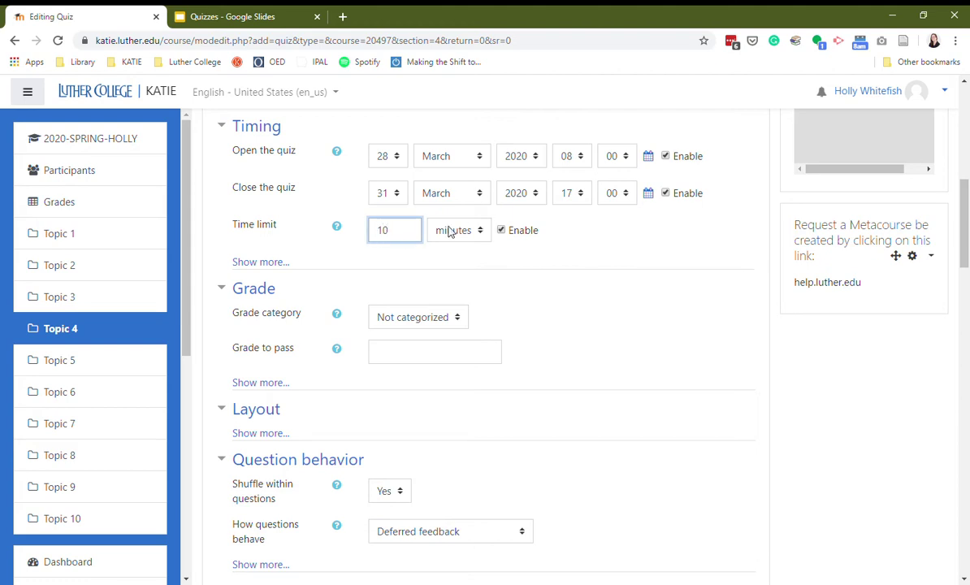
# Step: Set the quiz layout to "Never, all questions on one page" with the Free navigation method
pyautogui.scroll(-3, 220, 229)
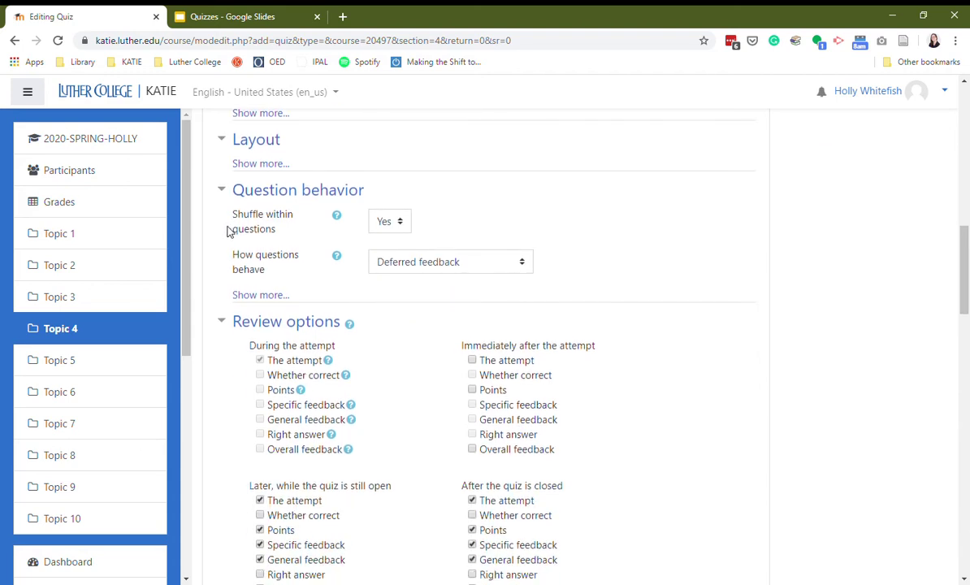
pyautogui.click(250, 165)
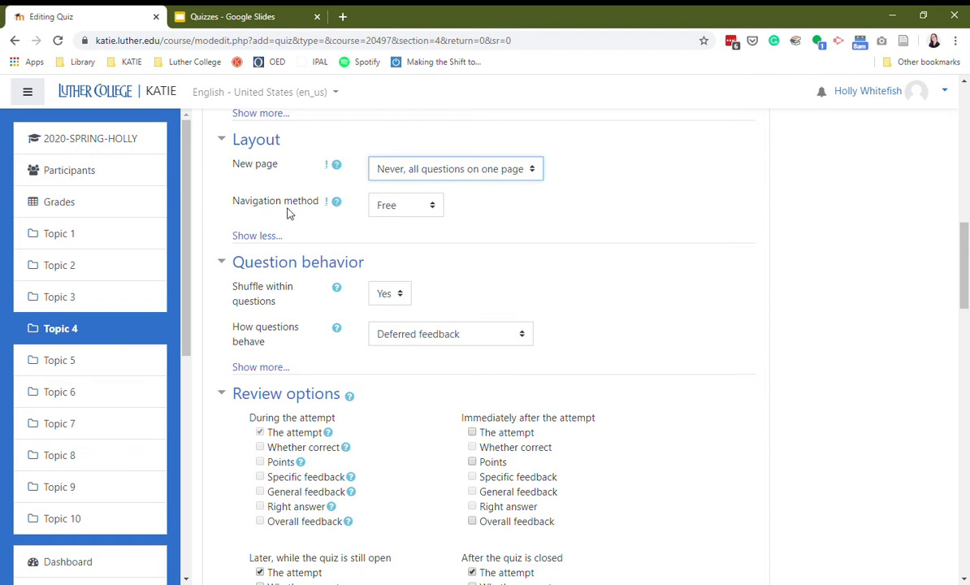
pyautogui.click(424, 215)
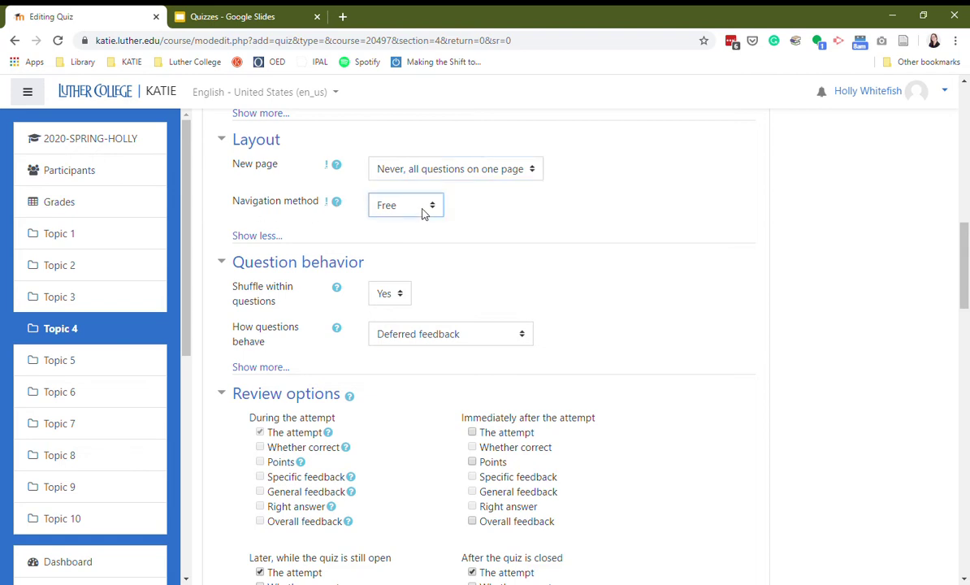
pyautogui.click(416, 242)
pyautogui.click(415, 226)
pyautogui.scroll(-1, 219, 187)
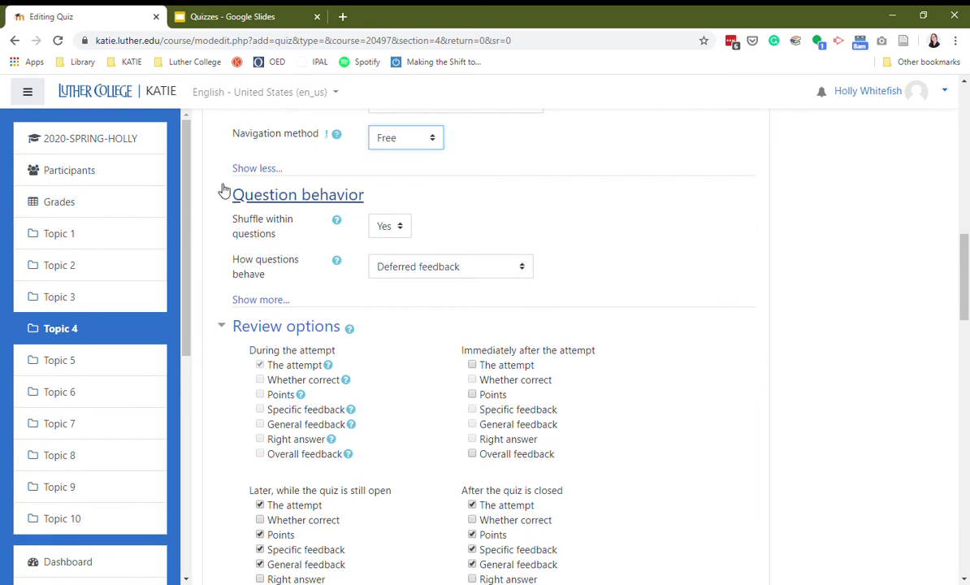
# Step: Read the help for shuffling within questions and check that setting's choices
pyautogui.click(337, 221)
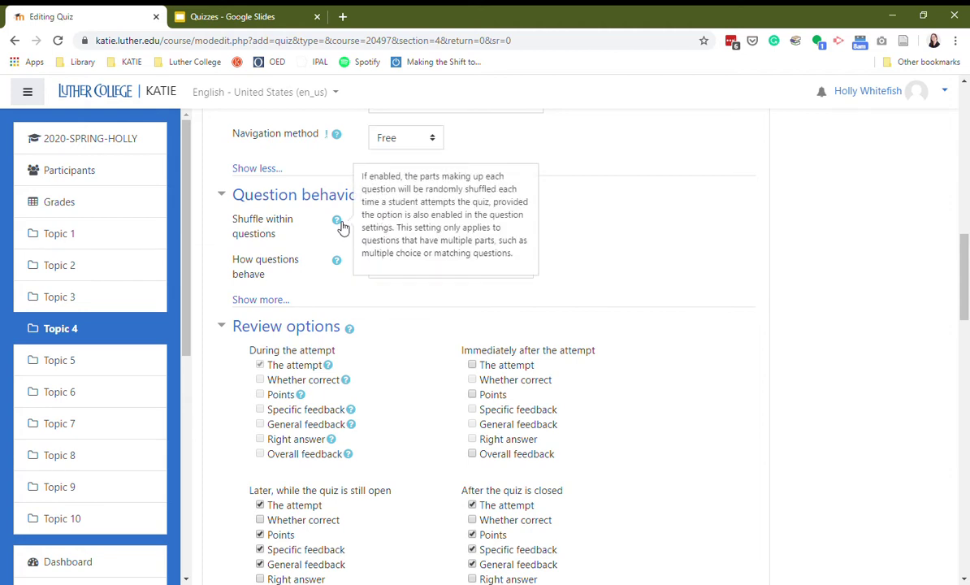
pyautogui.click(304, 240)
pyautogui.click(398, 226)
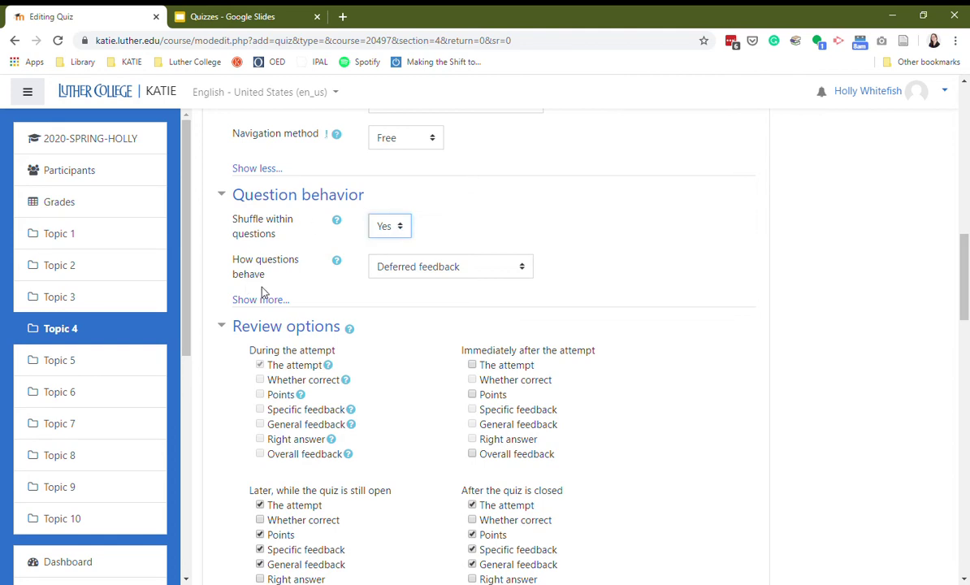
# Step: Switch to the Google Slides presentation, read the Question Behavior slide, and return to the quiz settings
pyautogui.click(224, 13)
pyautogui.click(106, 174)
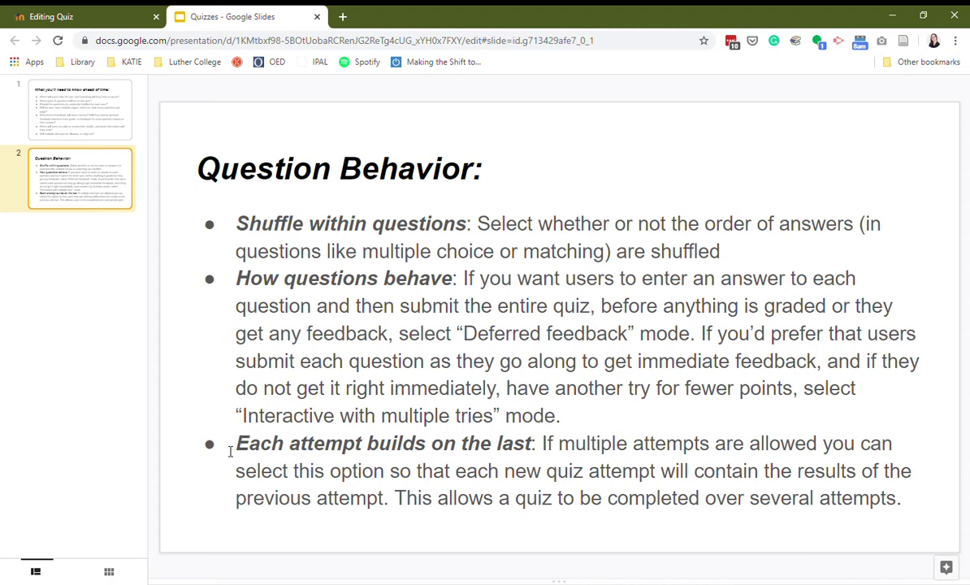
pyautogui.click(92, 12)
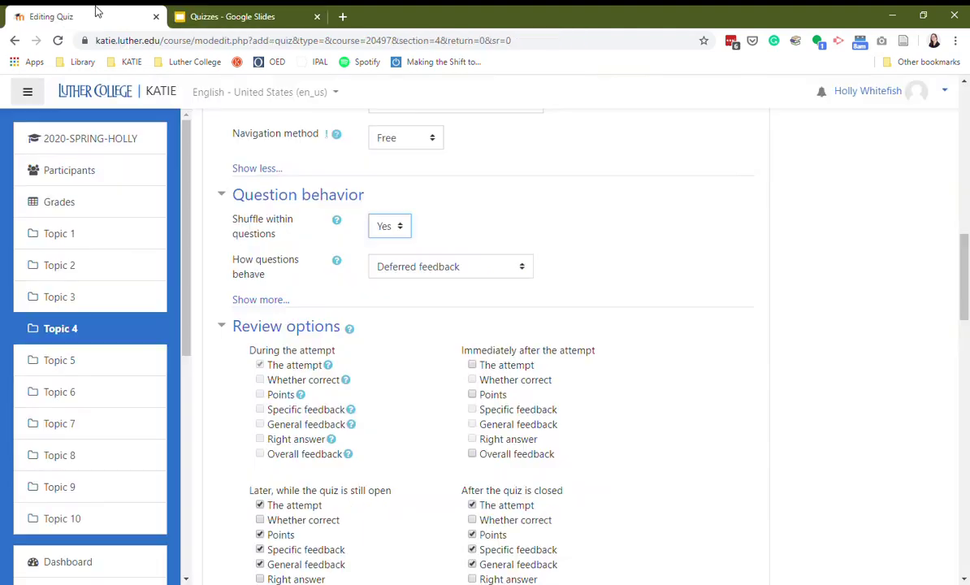
# Step: Keep Deferred feedback as how questions behave and expand the additional question behavior settings
pyautogui.click(473, 277)
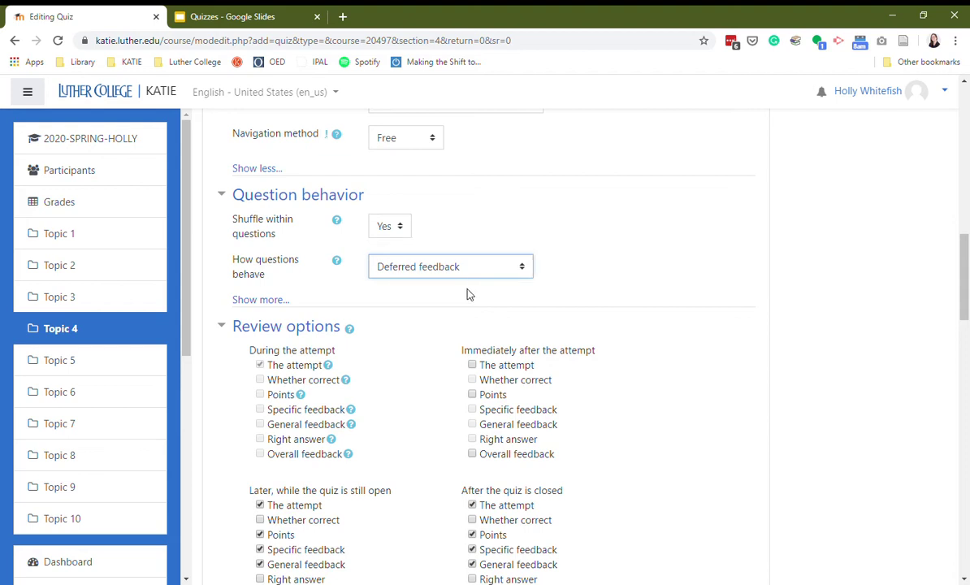
pyautogui.click(260, 300)
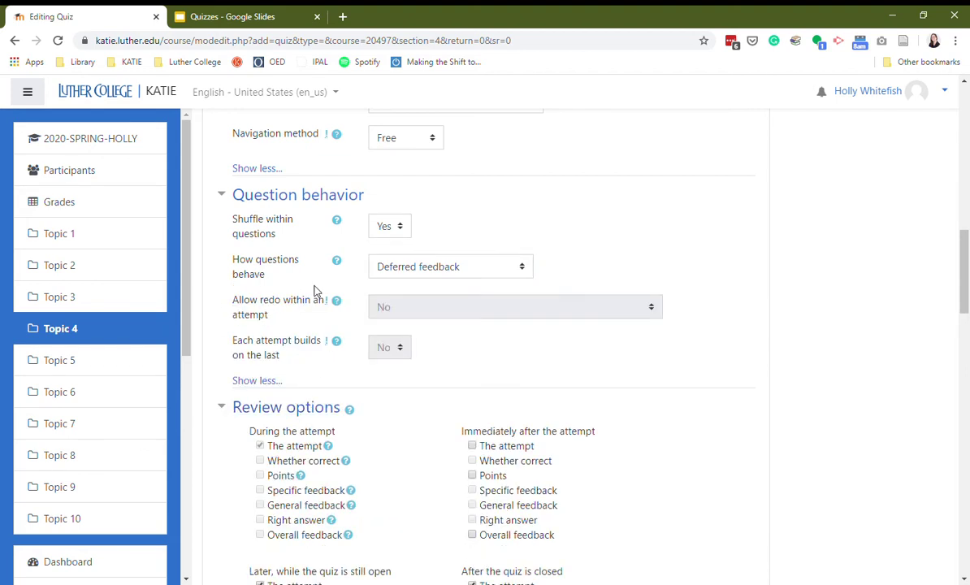
# Step: In the review options, disable The attempt, Points and Overall feedback while the quiz is still open, and enable Whether correct after it is closed
pyautogui.scroll(-3, 814, 305)
pyautogui.scroll(-1, 814, 306)
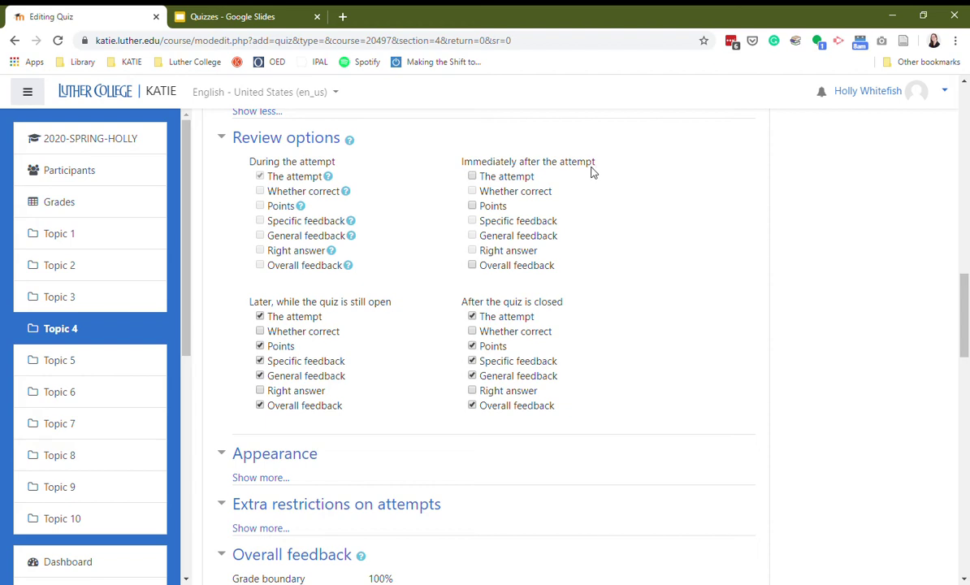
pyautogui.click(473, 177)
pyautogui.click(473, 177)
pyautogui.scroll(-1, 206, 241)
pyautogui.scroll(1, 225, 266)
pyautogui.scroll(-1, 268, 271)
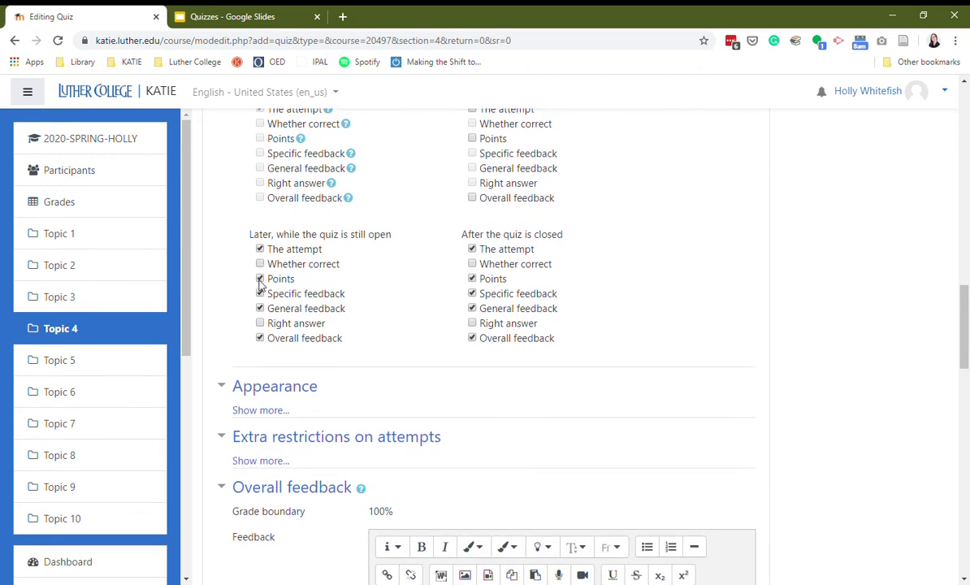
pyautogui.click(260, 250)
pyautogui.click(260, 278)
pyautogui.click(260, 338)
# Step: Set the editable grade boundary in the overall feedback to 75
pyautogui.scroll(-1, 216, 264)
pyautogui.scroll(-5, 216, 263)
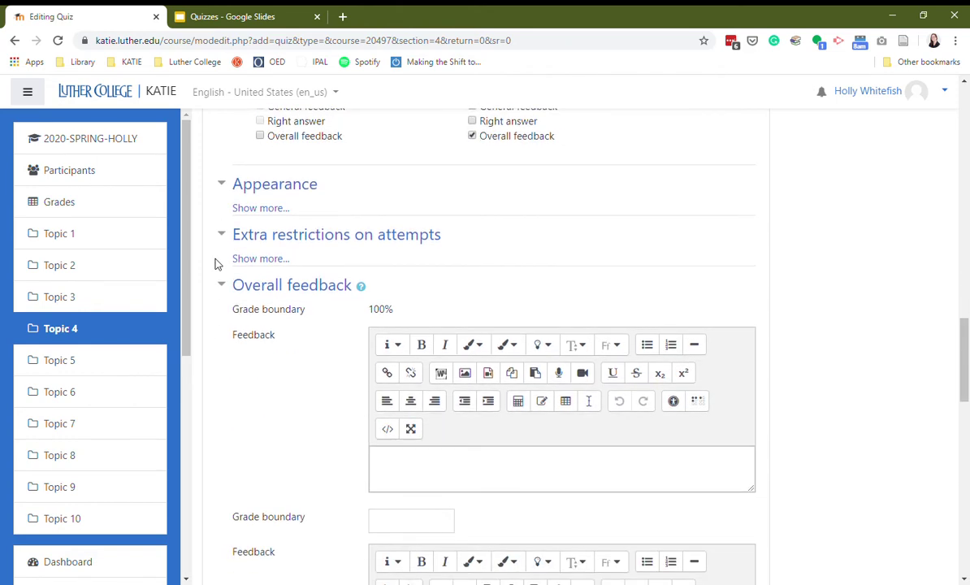
pyautogui.scroll(1, 219, 267)
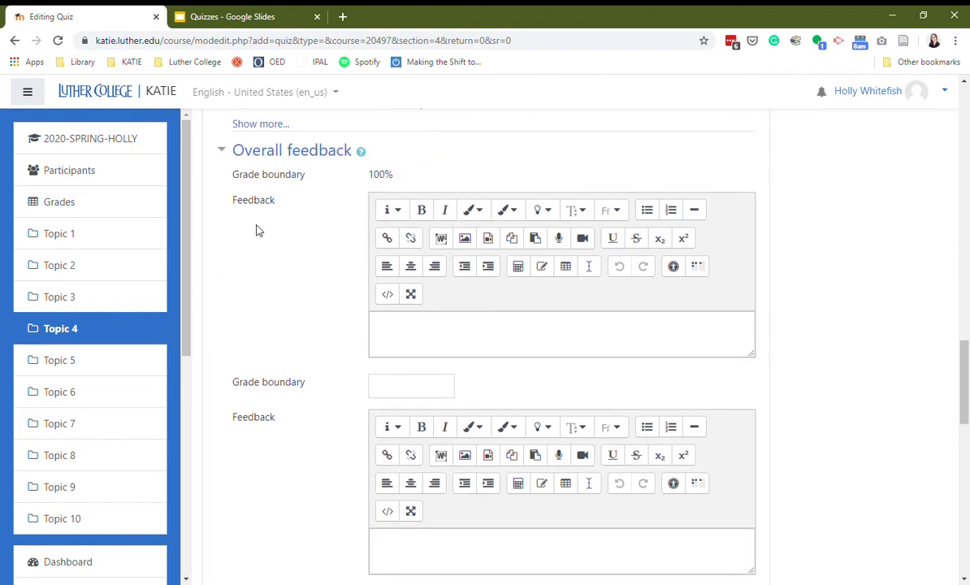
pyautogui.click(421, 391)
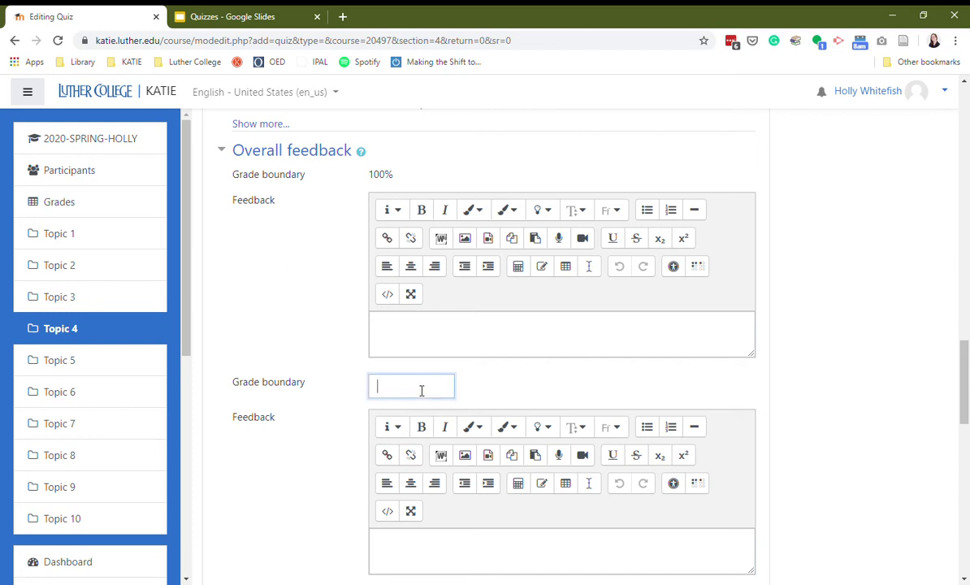
pyautogui.write('75')
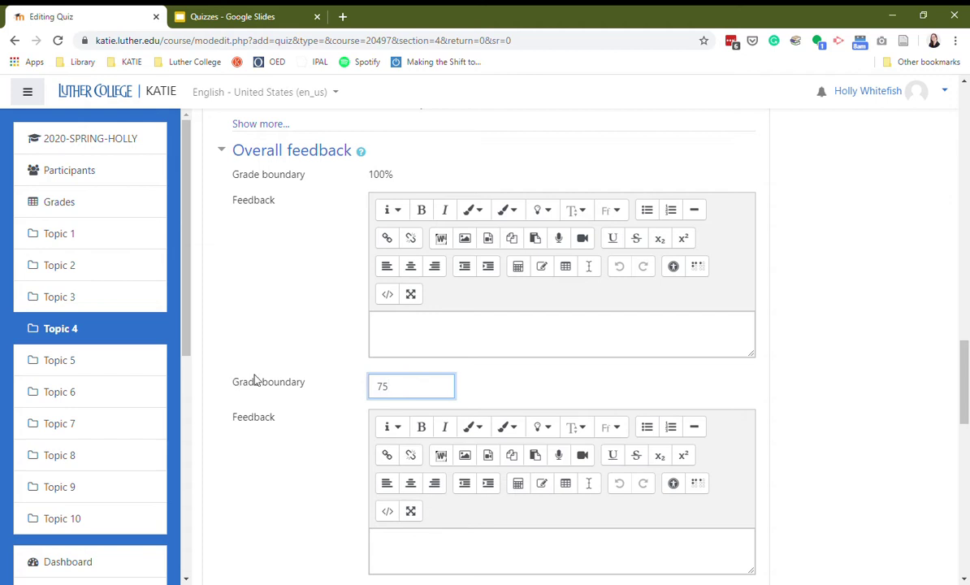
# Step: Enter the feedback "Please reread the syllabus before your next attempt." for grades below the 75 boundary
pyautogui.click(453, 332)
pyautogui.scroll(-1, 244, 433)
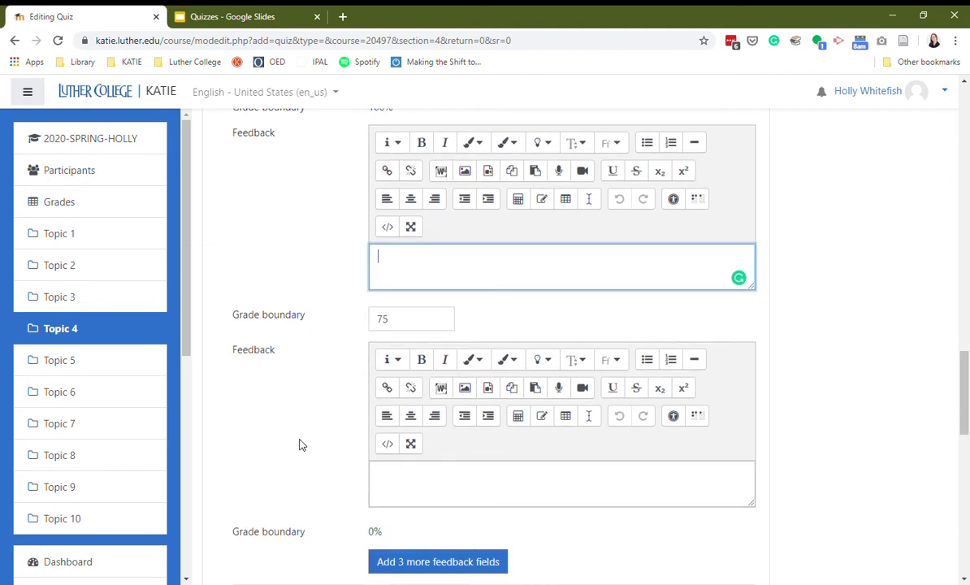
pyautogui.click(445, 487)
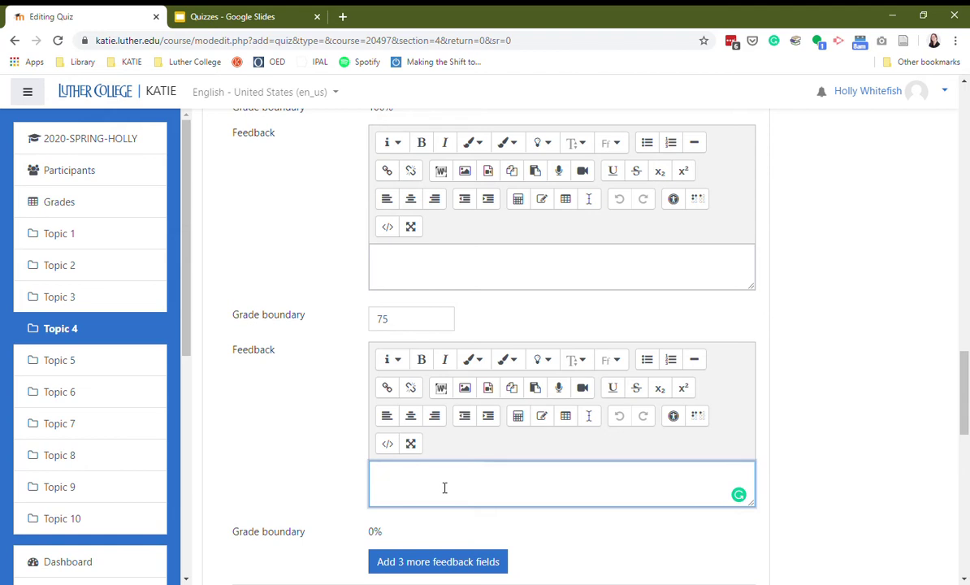
pyautogui.write('Please reread the syllabus b')
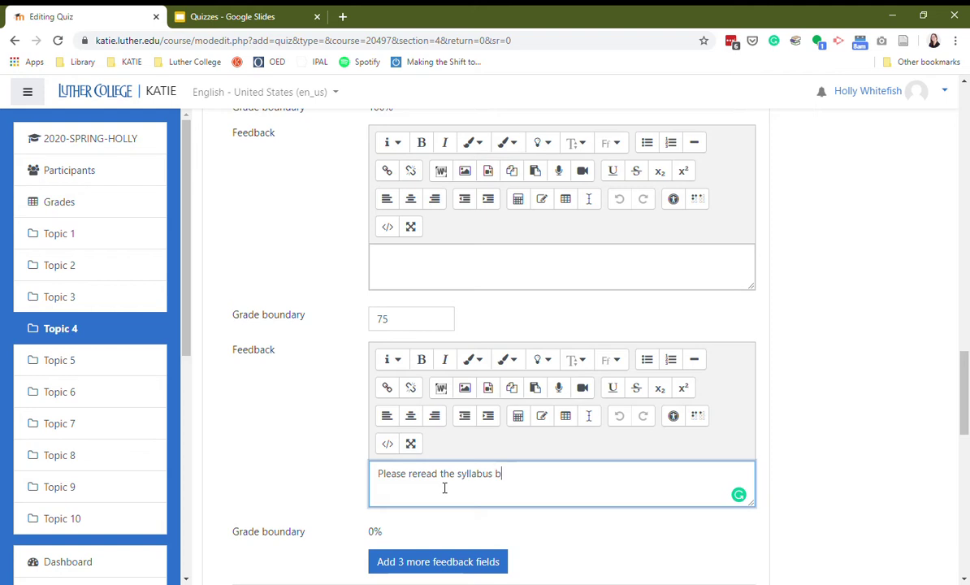
pyautogui.write('efore your next attempt')
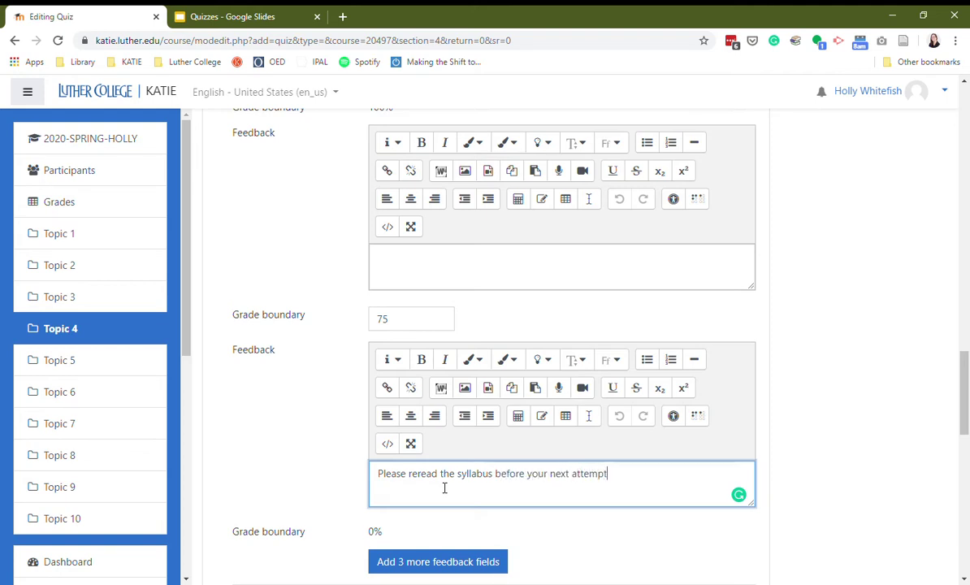
pyautogui.write('.')
pyautogui.scroll(12, 251, 389)
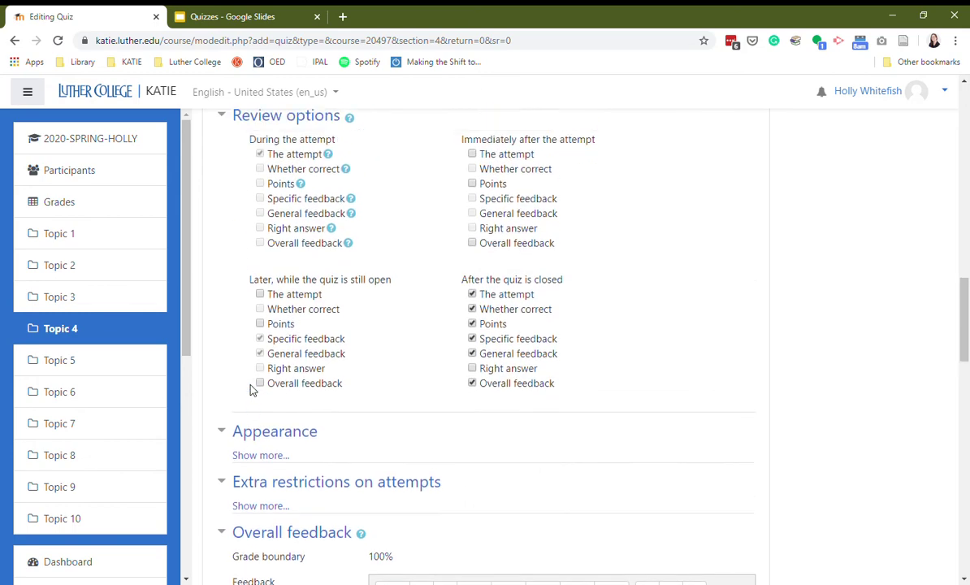
pyautogui.scroll(11, 251, 389)
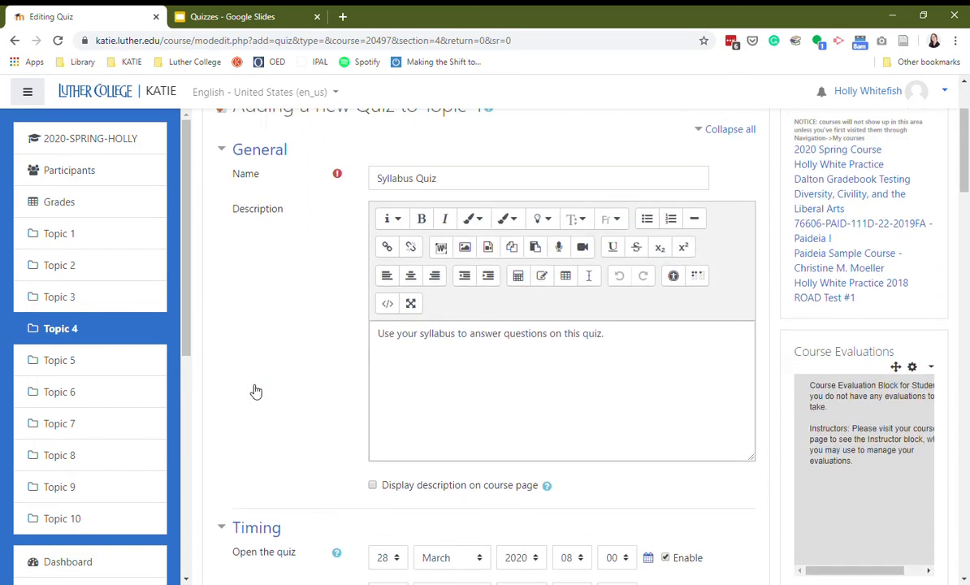
# Step: Save the Syllabus Quiz settings and display the quiz
pyautogui.scroll(-6, 255, 392)
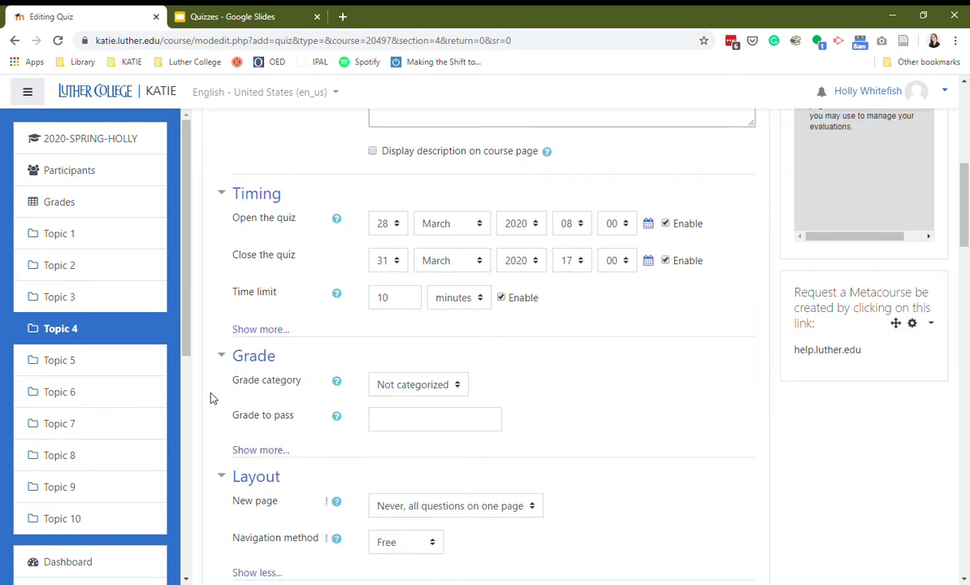
pyautogui.scroll(-4, 209, 396)
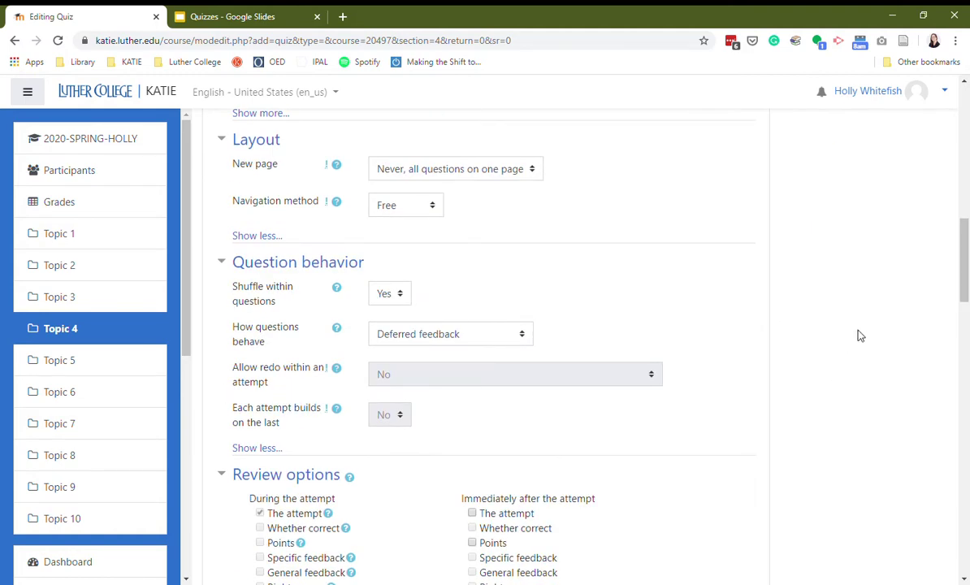
pyautogui.moveTo(964, 260); pyautogui.dragTo(965, 536)
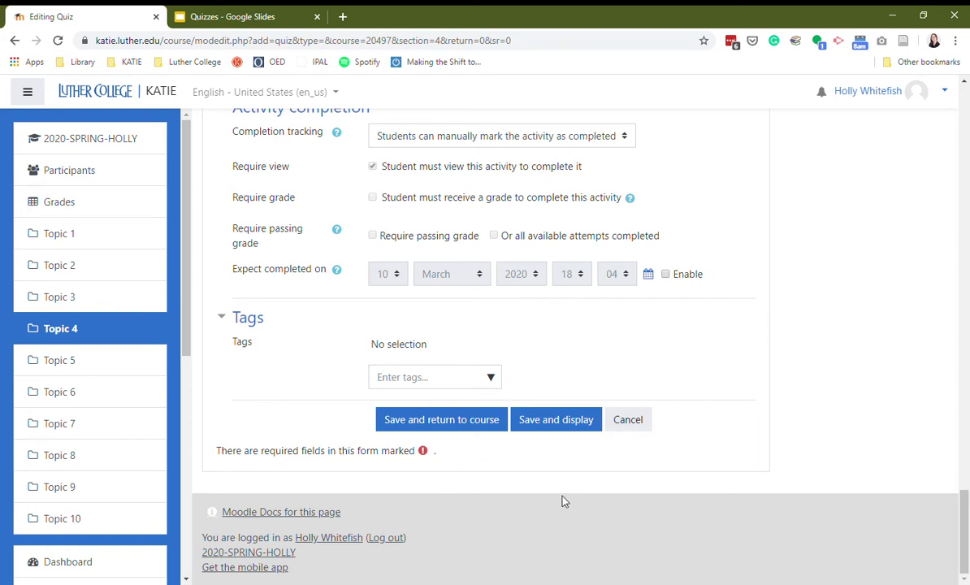
pyautogui.click(549, 430)
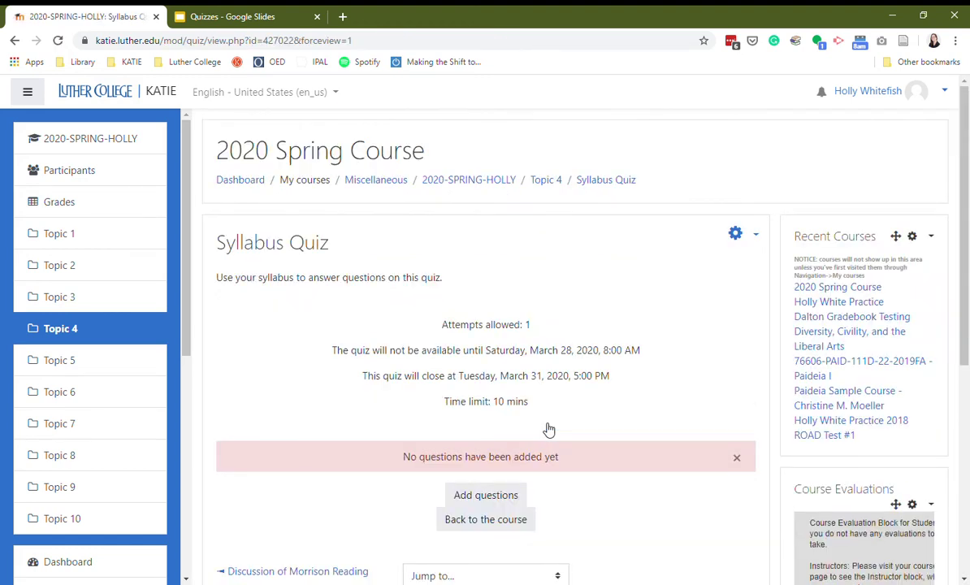
# Step: Start adding questions to the Syllabus Quiz and create a new question of the Short answer type
pyautogui.scroll(-1, 614, 442)
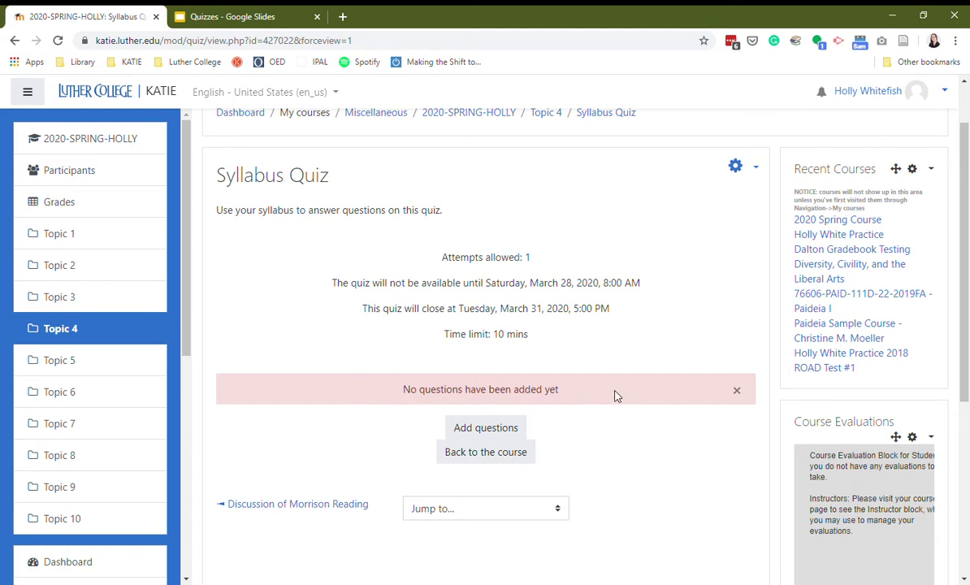
pyautogui.click(491, 432)
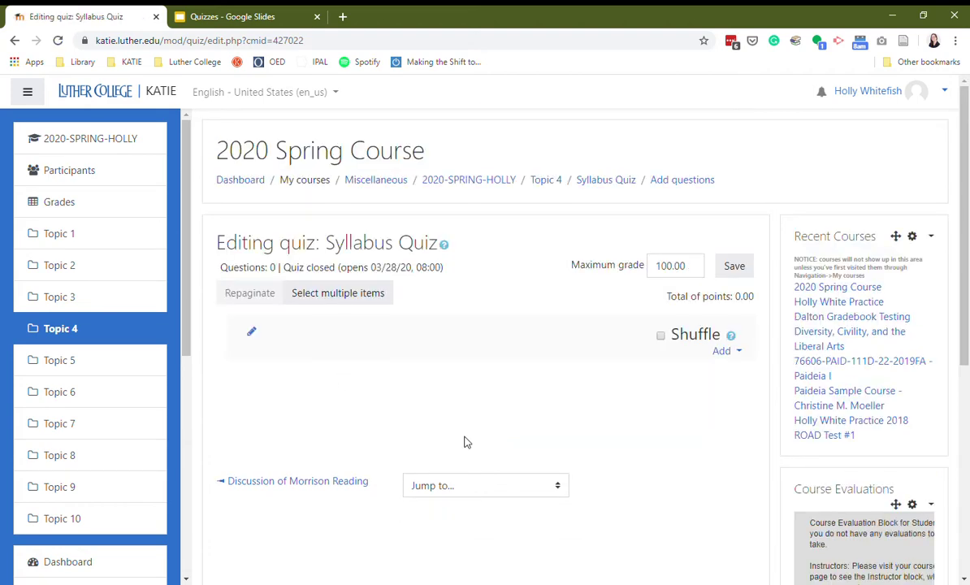
pyautogui.scroll(-1, 528, 293)
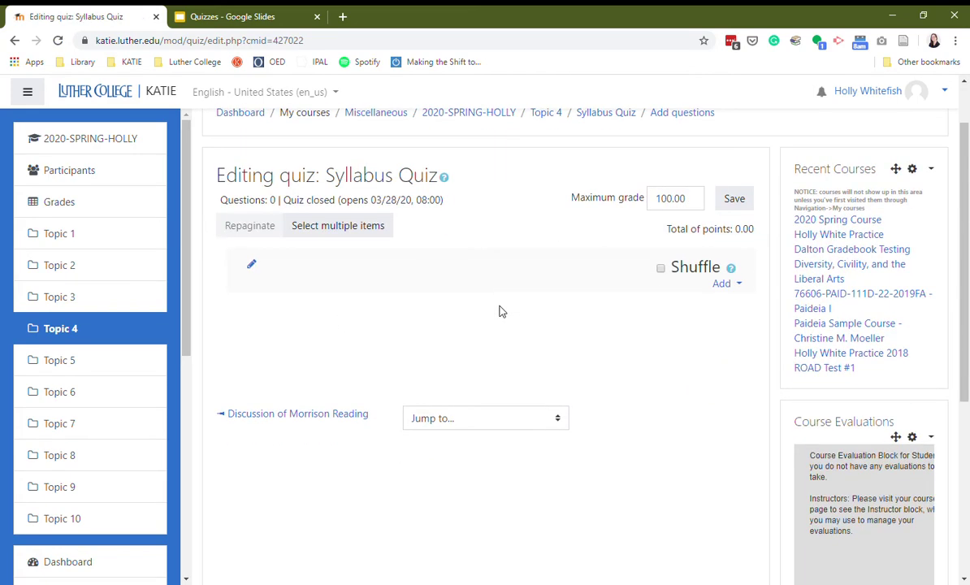
pyautogui.click(723, 284)
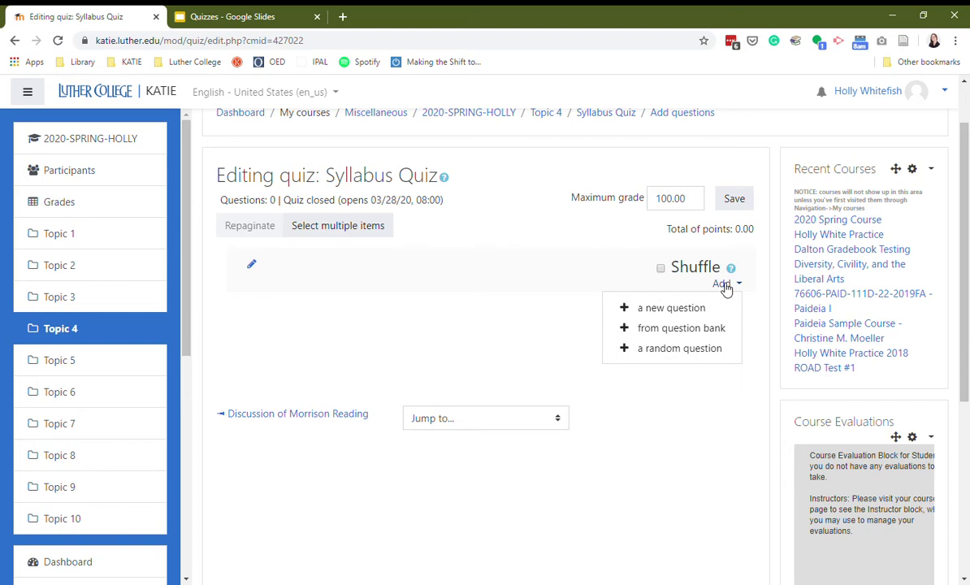
pyautogui.click(667, 309)
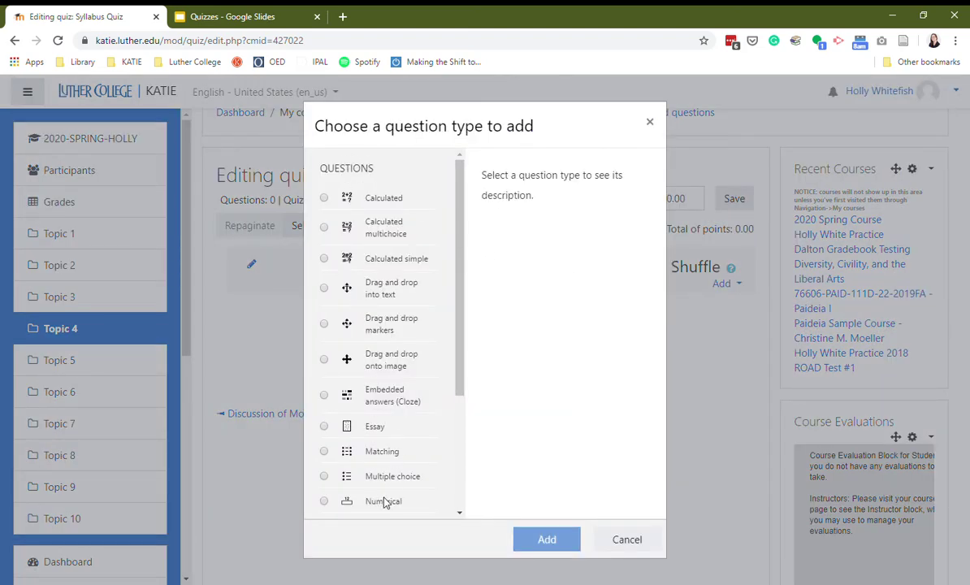
pyautogui.moveTo(458, 264); pyautogui.dragTo(475, 398)
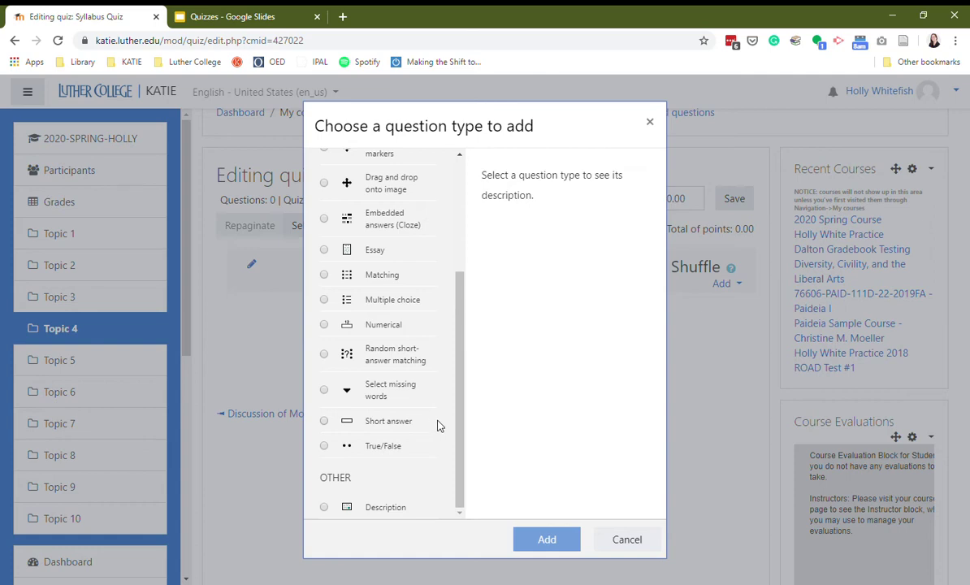
pyautogui.click(351, 421)
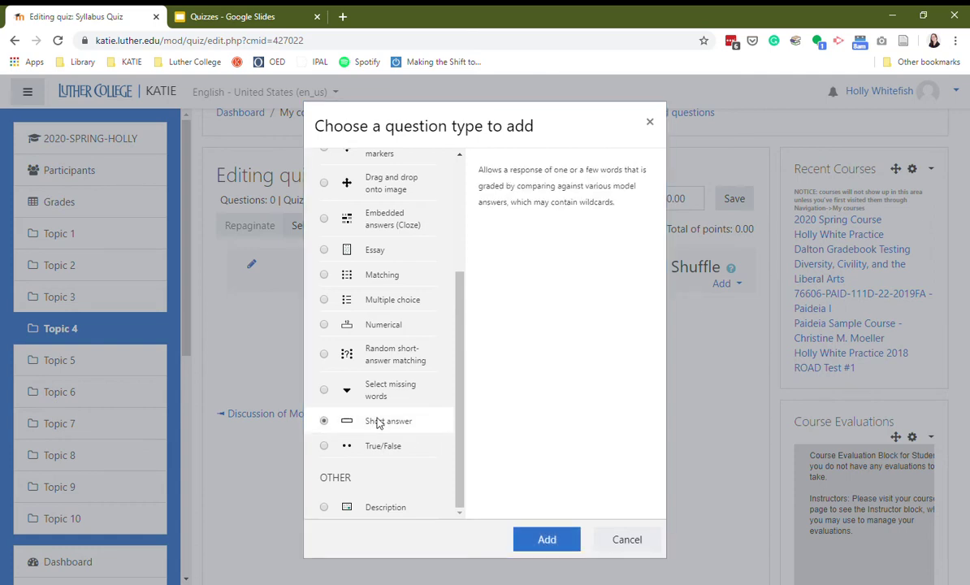
pyautogui.click(550, 540)
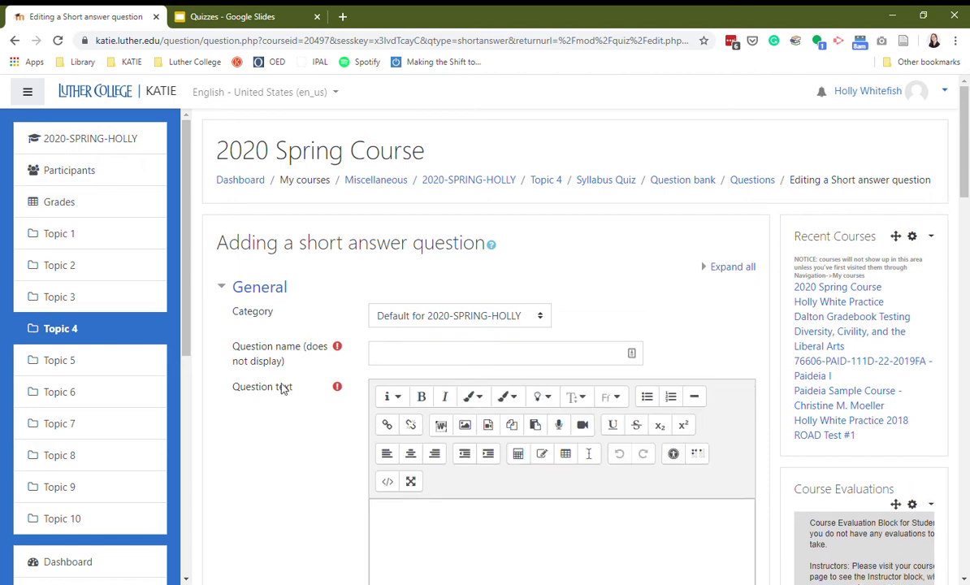
# Step: Name the short answer question "Instructor name"
pyautogui.click(420, 363)
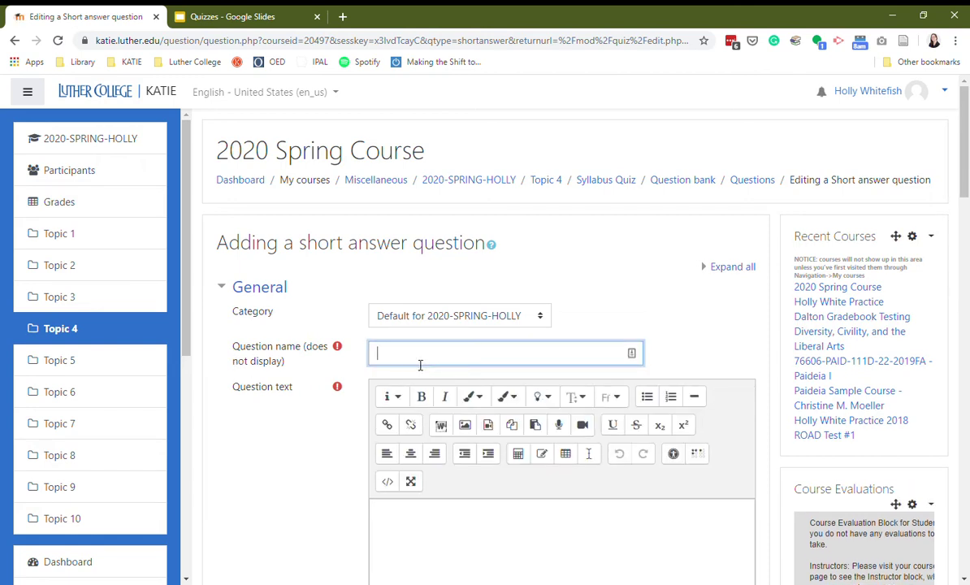
pyautogui.click(430, 347)
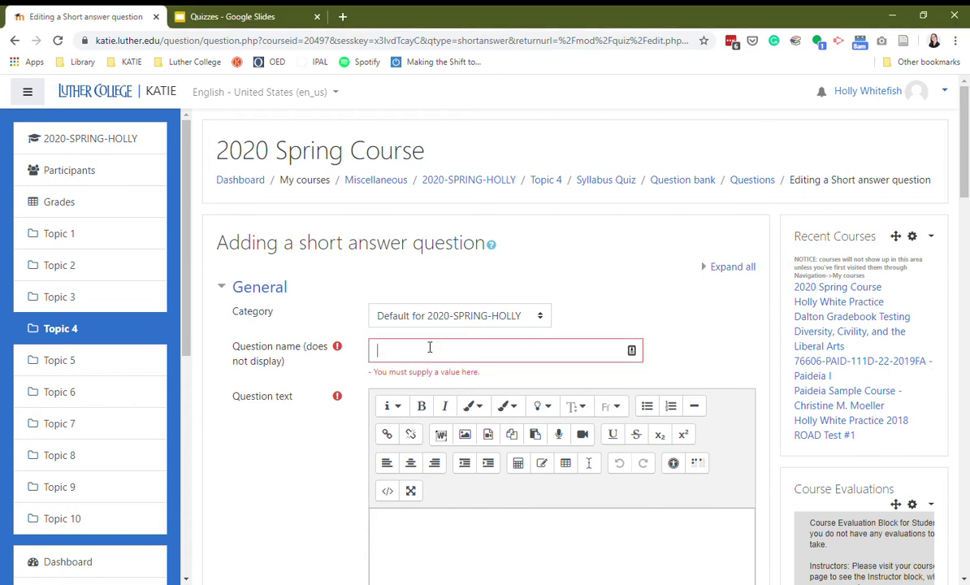
pyautogui.write('Instructor')
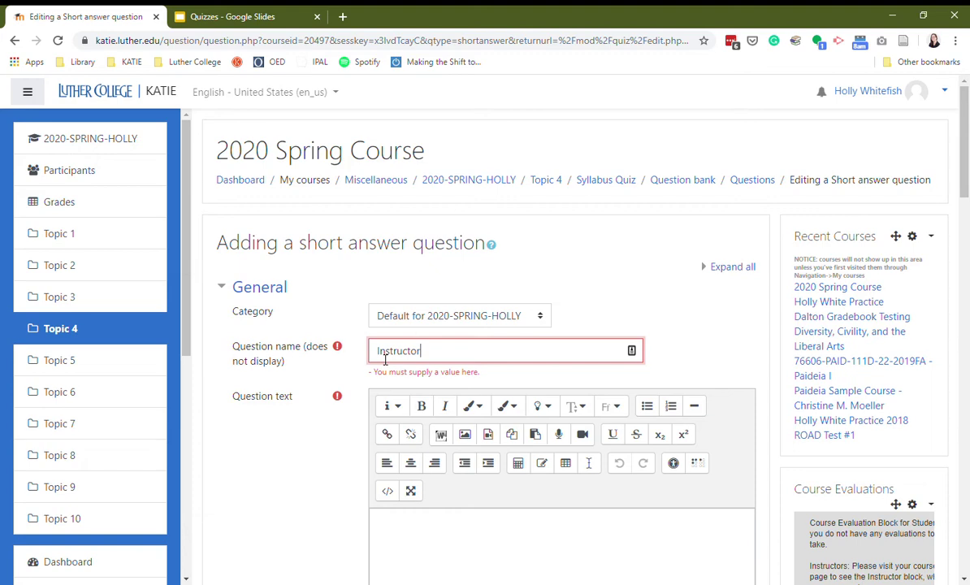
pyautogui.write(' name')
# Step: Enter the question text "What is the last name of the instructor for this course?" followed by "This should only be one word." in bold
pyautogui.scroll(-3, 301, 401)
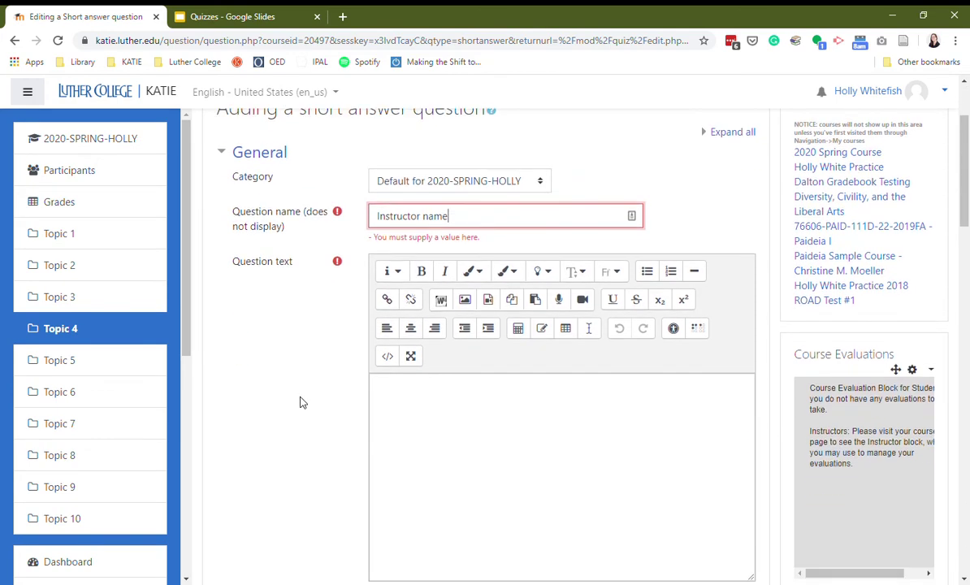
pyautogui.click(483, 393)
pyautogui.write('What is the last na')
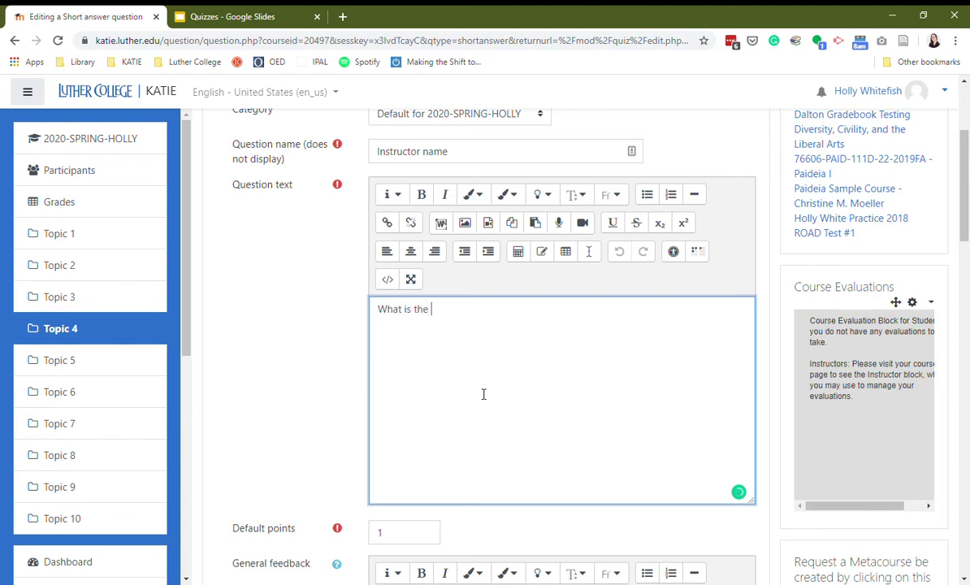
pyautogui.write('the instructor for this course')
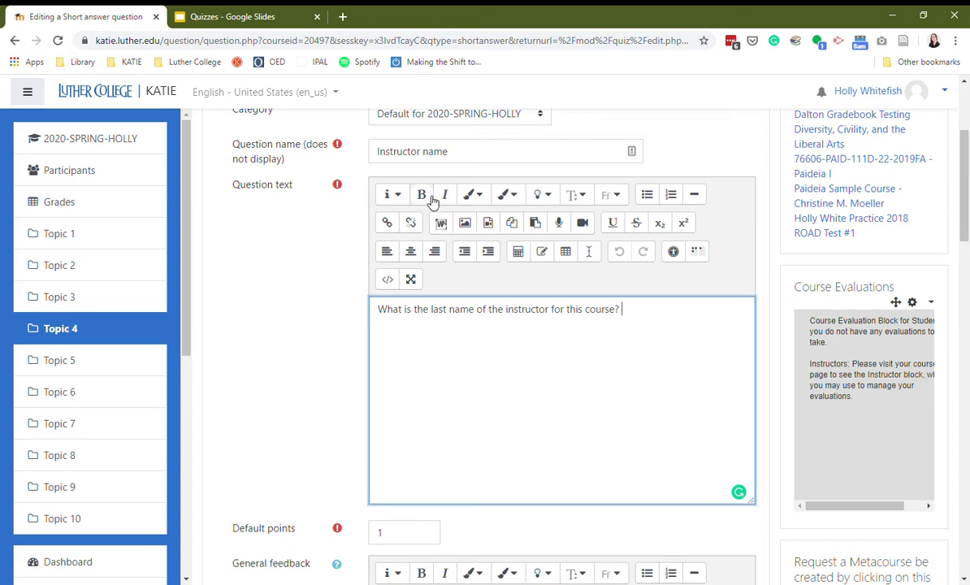
pyautogui.write('?')
pyautogui.hotkey('ctrl', 'b')
pyautogui.write('This should only be one word.')
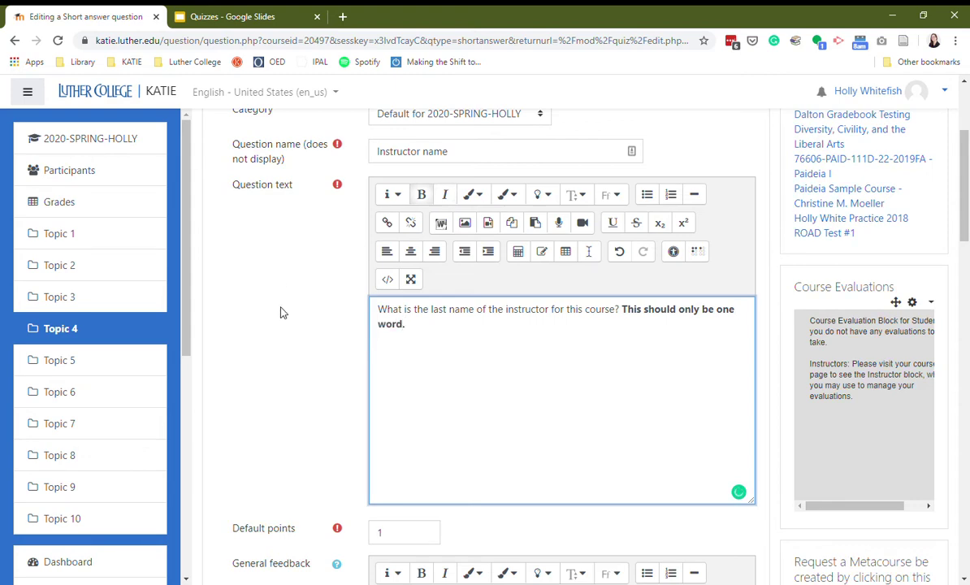
# Step: Keep the question's case sensitivity at "No, case is unimportant"
pyautogui.scroll(-4, 282, 312)
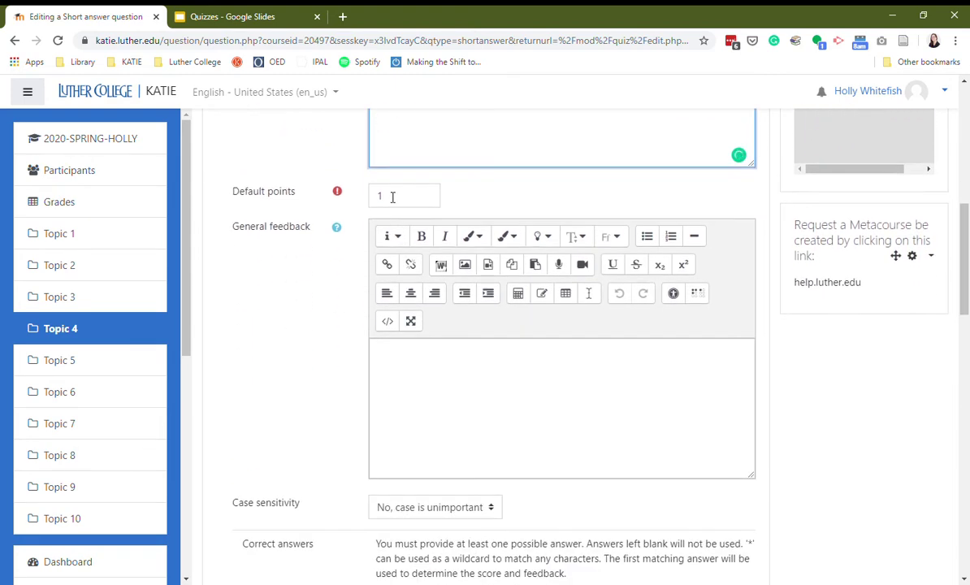
pyautogui.scroll(-1, 273, 320)
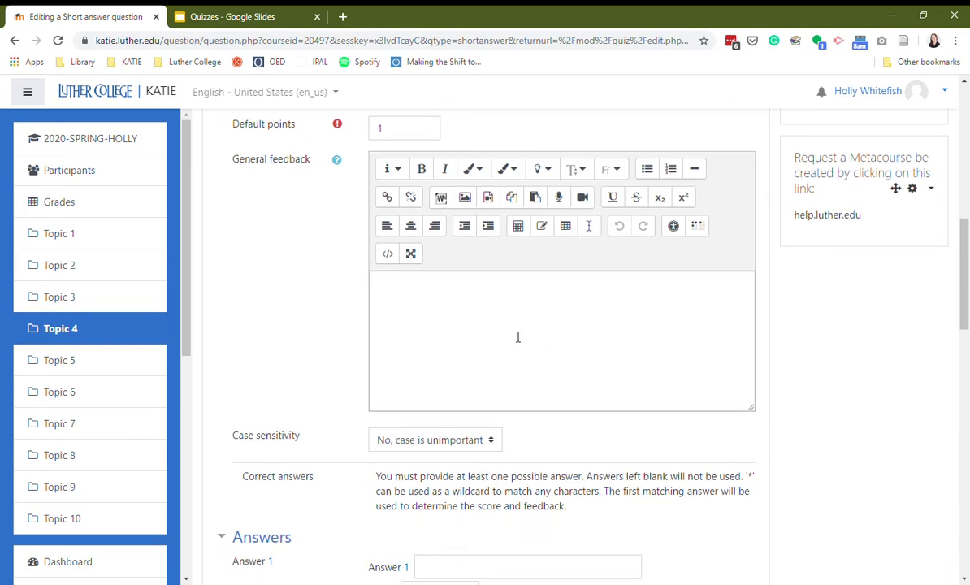
pyautogui.scroll(-3, 273, 266)
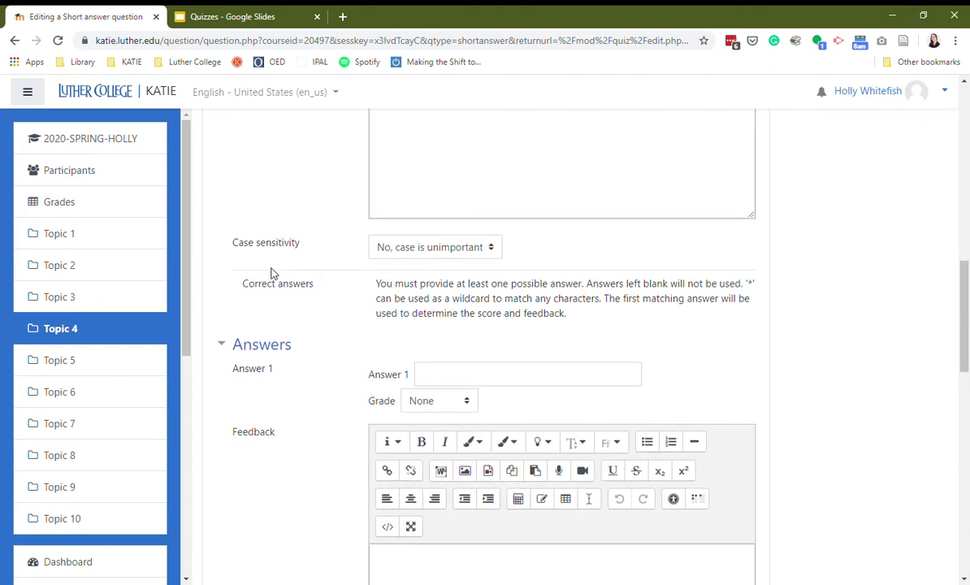
pyautogui.click(446, 245)
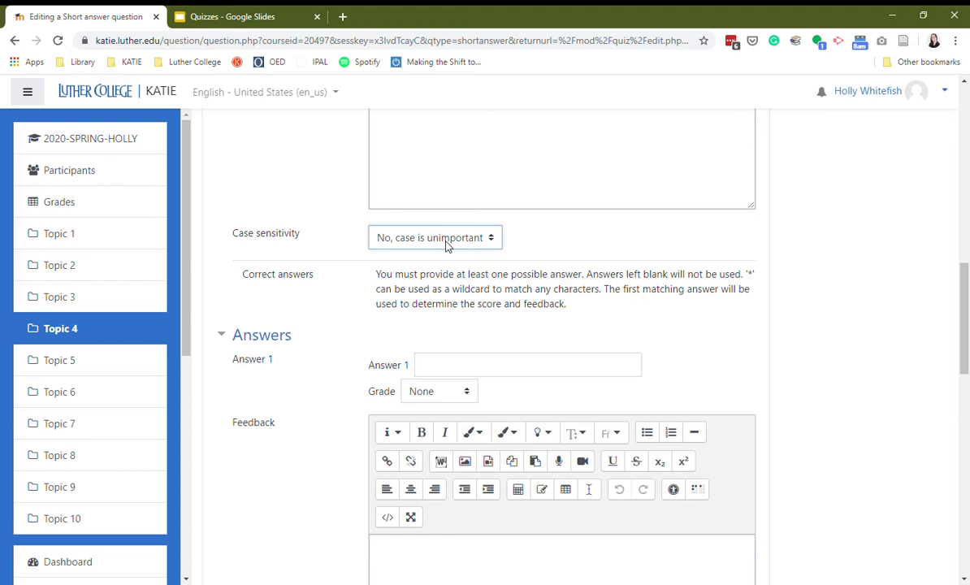
# Step: Enter the instructor's last name as Answer 1 and set its grade to 100%
pyautogui.scroll(-2, 300, 434)
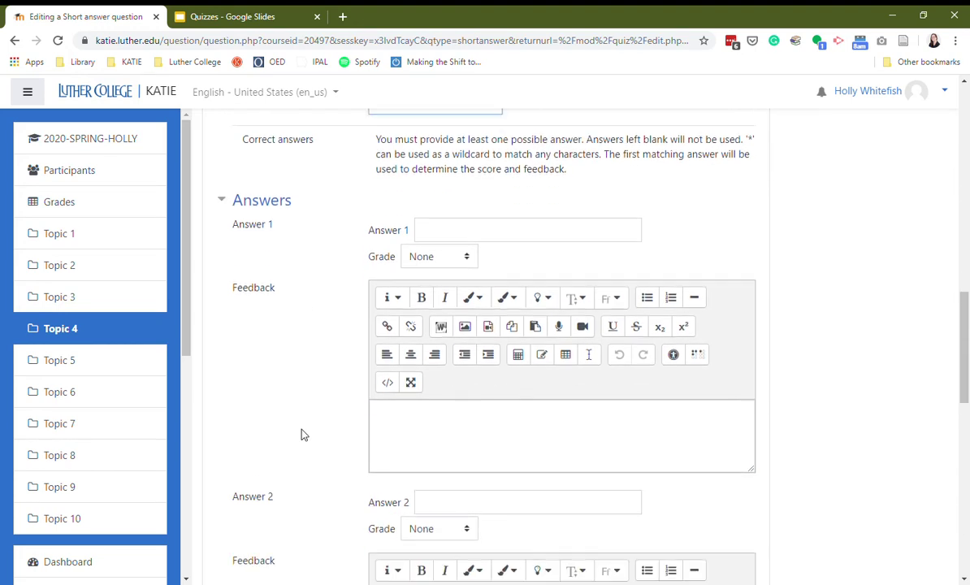
pyautogui.click(509, 235)
pyautogui.write('White')
pyautogui.press('Tab')
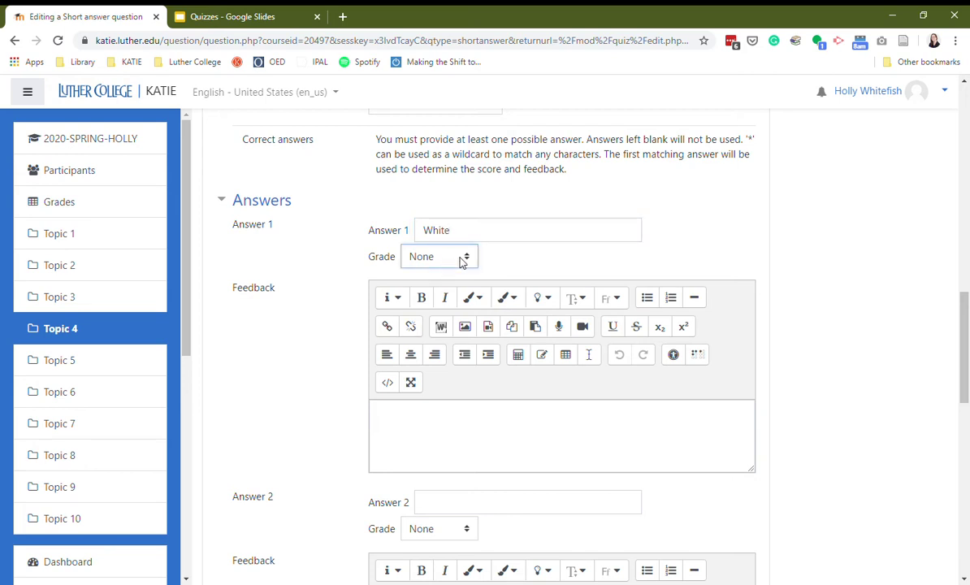
pyautogui.press('1')
# Step: Enter the instructor's first name as Answer 2 and set its grade to 60%
pyautogui.scroll(-2, 296, 336)
pyautogui.click(556, 371)
pyautogui.write('Ho')
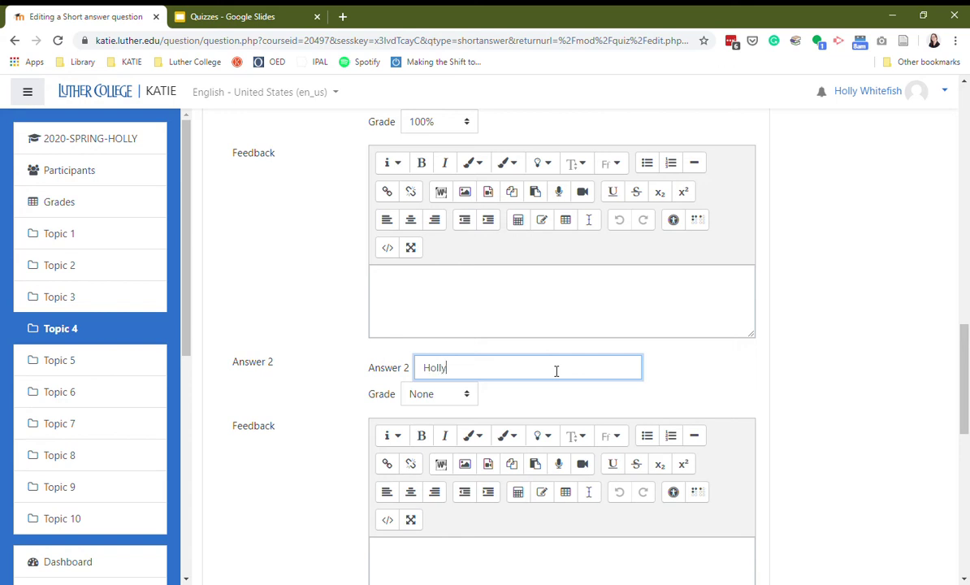
pyautogui.write('lly')
pyautogui.press('Tab')
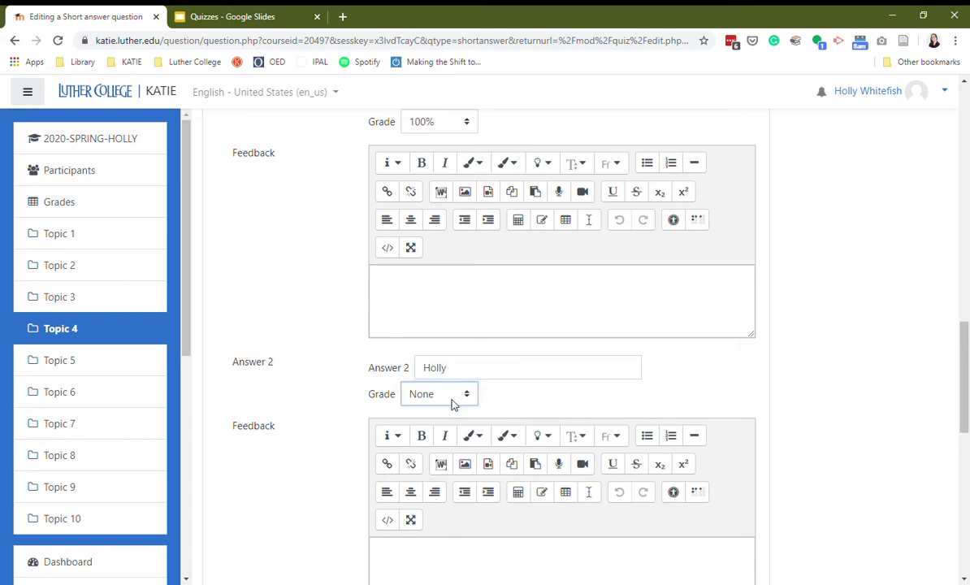
pyautogui.write('60')
pyautogui.click(295, 391)
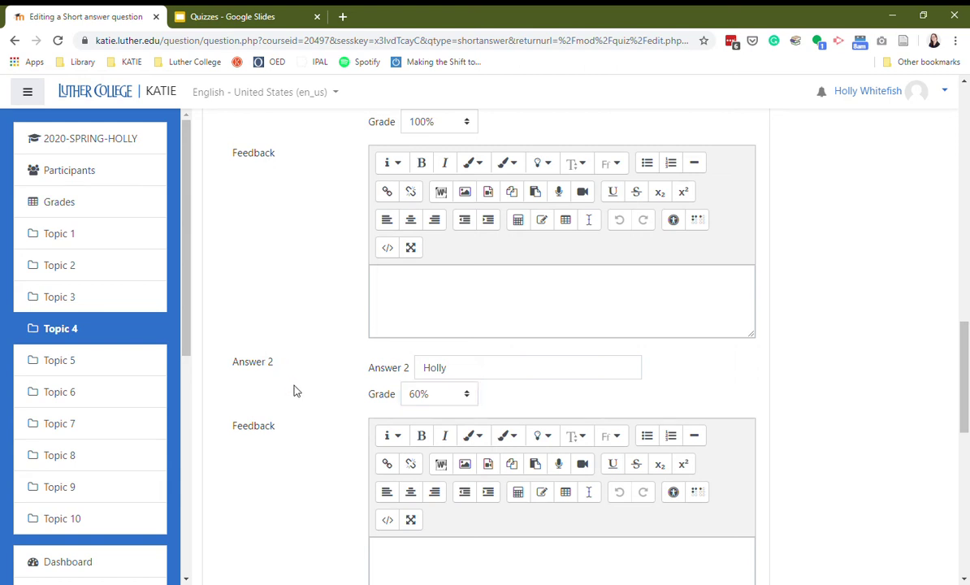
# Step: Set the grade of Answer 2 to 100%
pyautogui.scroll(-4, 303, 394)
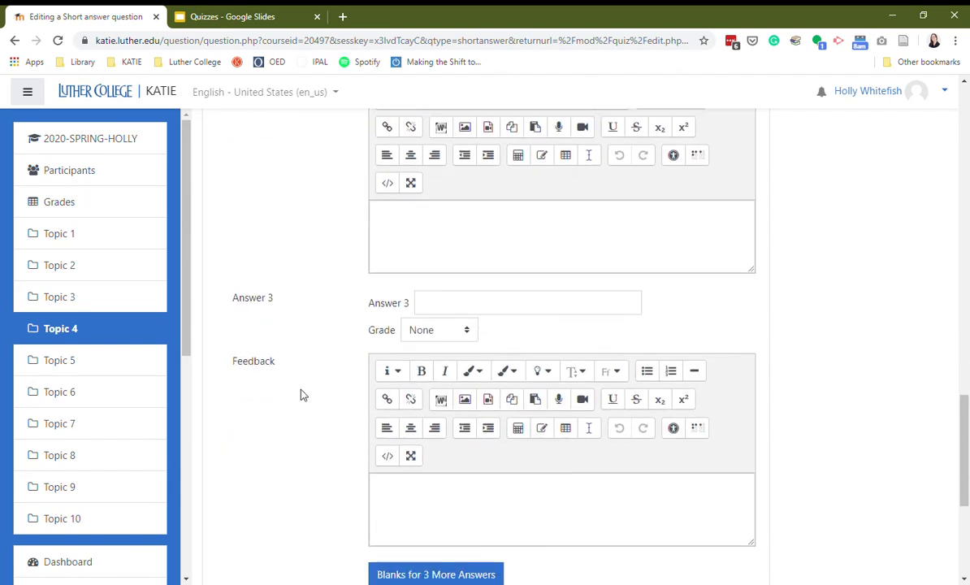
pyautogui.scroll(7, 308, 351)
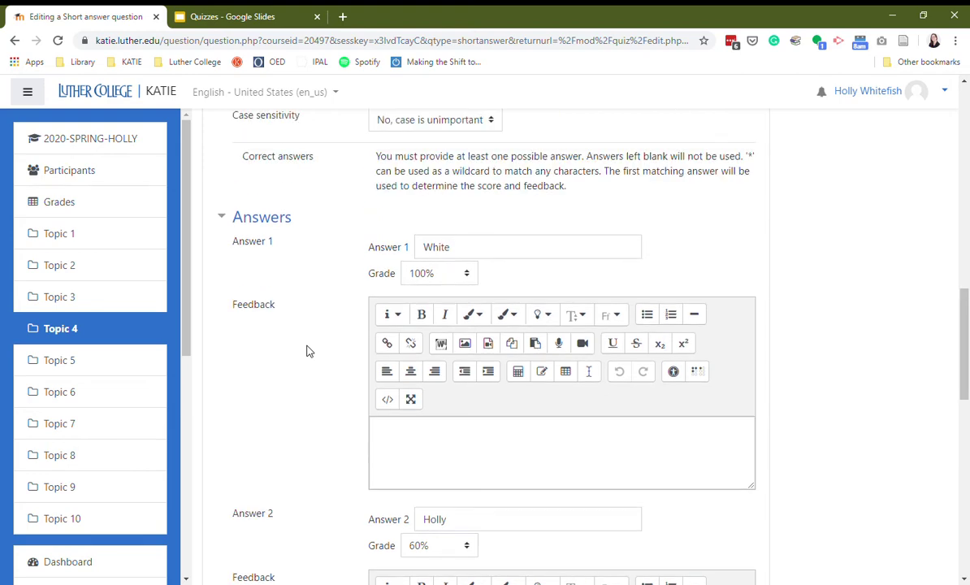
pyautogui.scroll(-4, 308, 351)
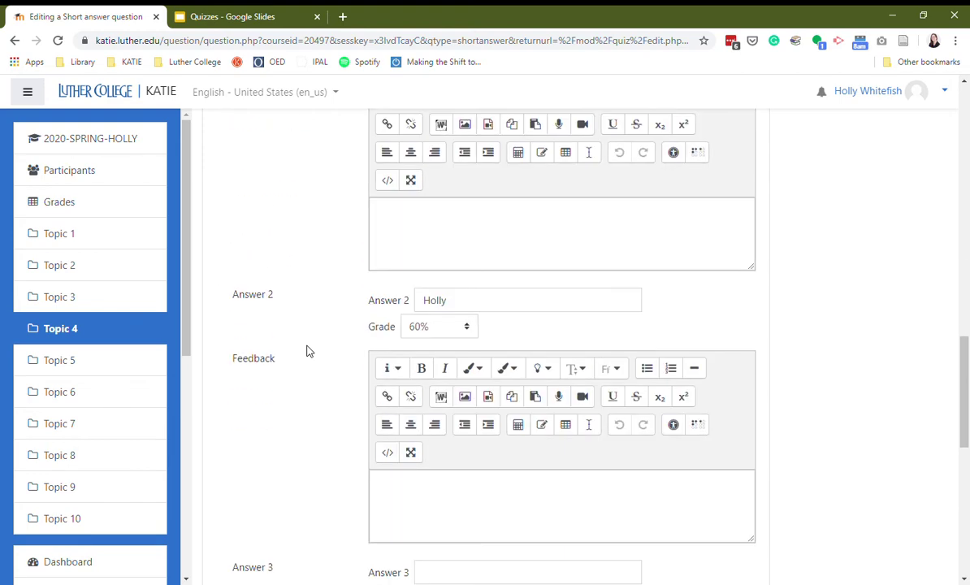
pyautogui.click(464, 328)
pyautogui.click(435, 50)
# Step: Save the short answer question and return to the quiz editing page
pyautogui.scroll(-3, 279, 399)
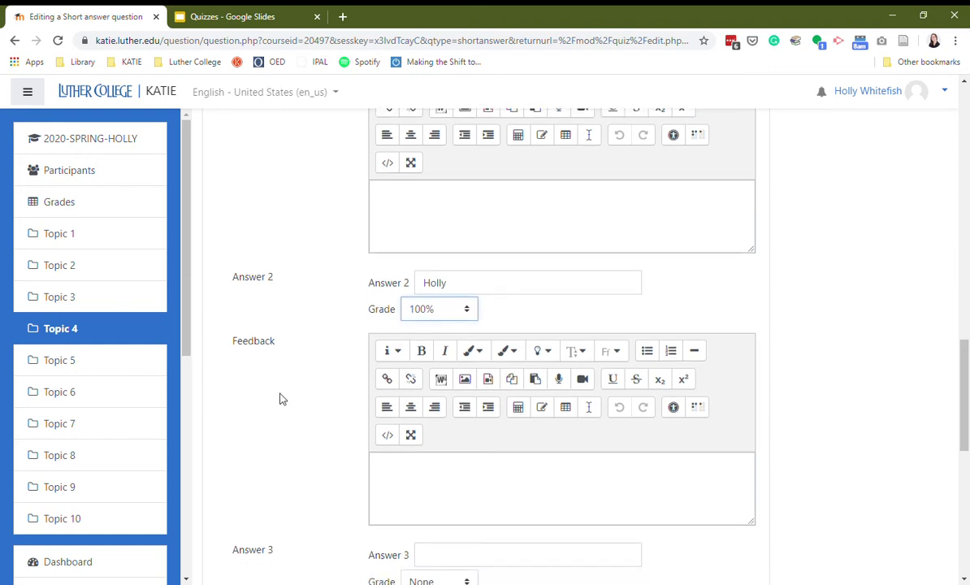
pyautogui.scroll(-5, 279, 398)
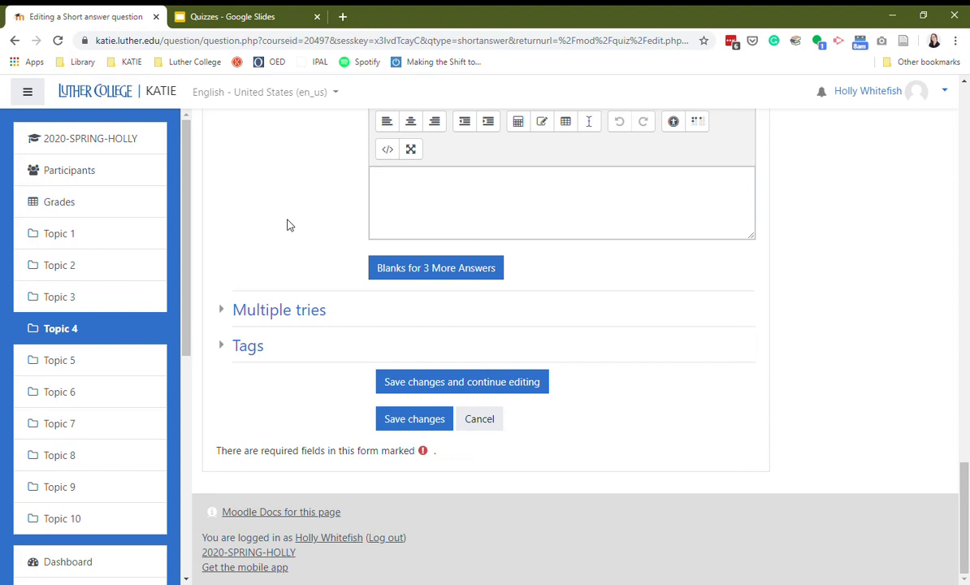
pyautogui.click(411, 429)
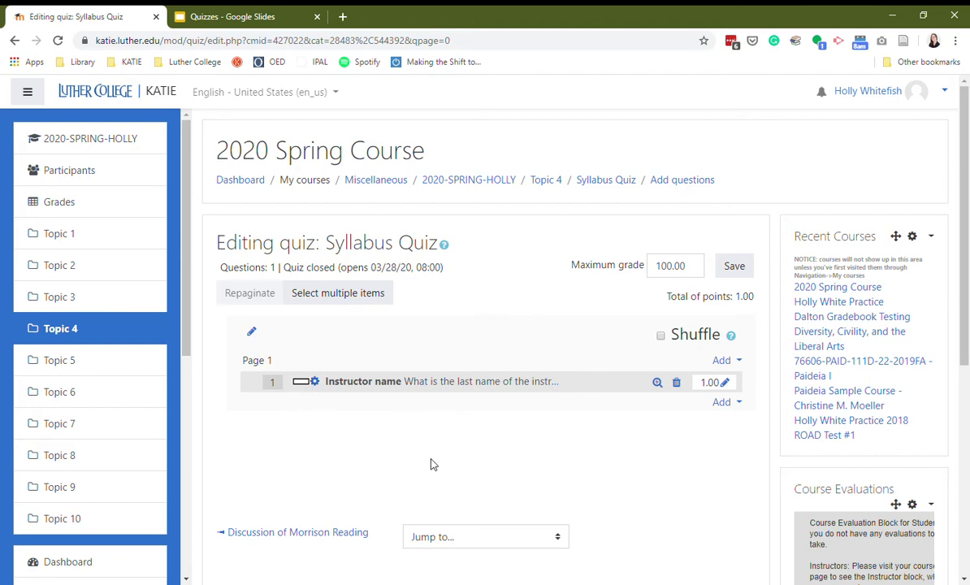
# Step: Add a new Multiple choice question to the end of page 1 of the quiz
pyautogui.click(728, 403)
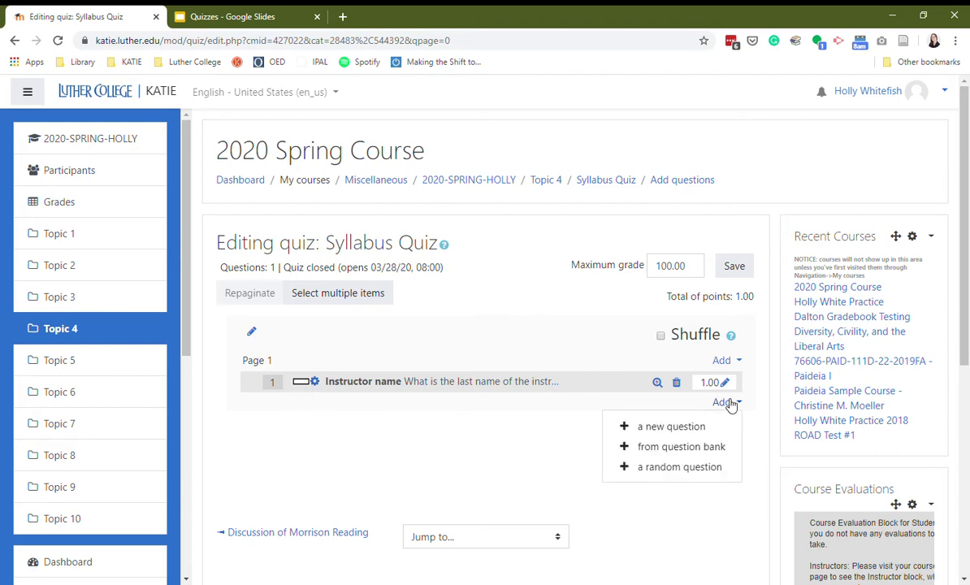
pyautogui.click(671, 427)
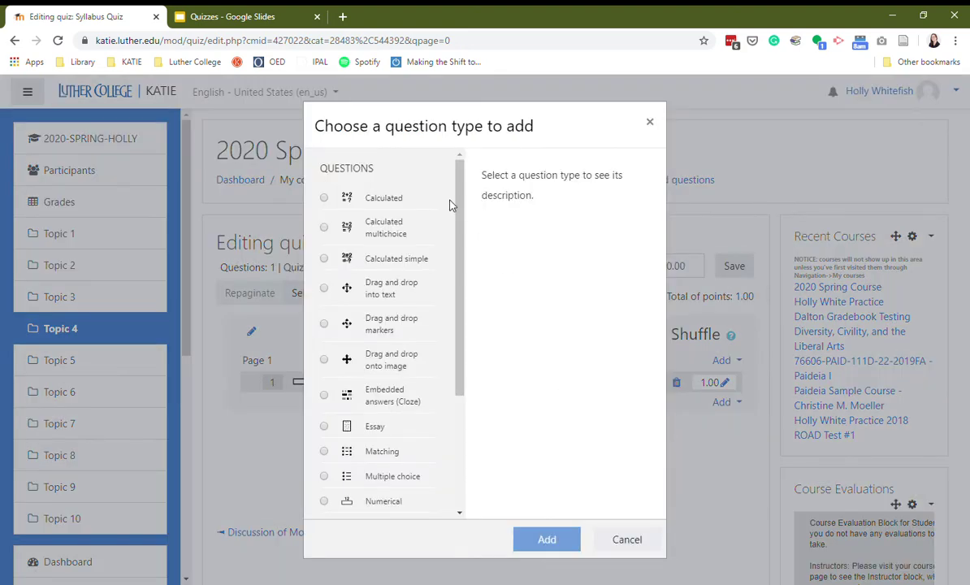
pyautogui.moveTo(459, 191); pyautogui.dragTo(457, 302)
pyautogui.moveTo(460, 352); pyautogui.dragTo(476, 261)
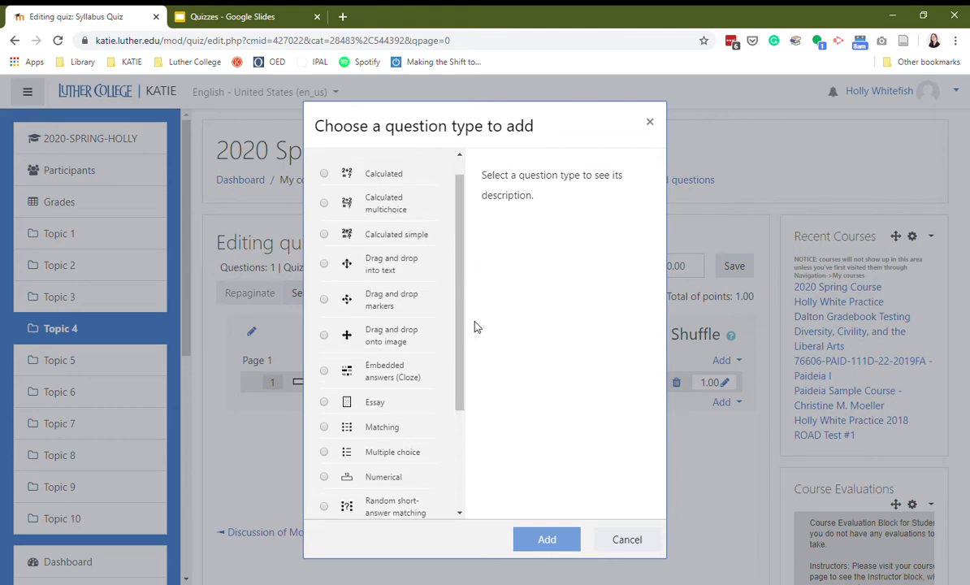
pyautogui.scroll(1, 461, 310)
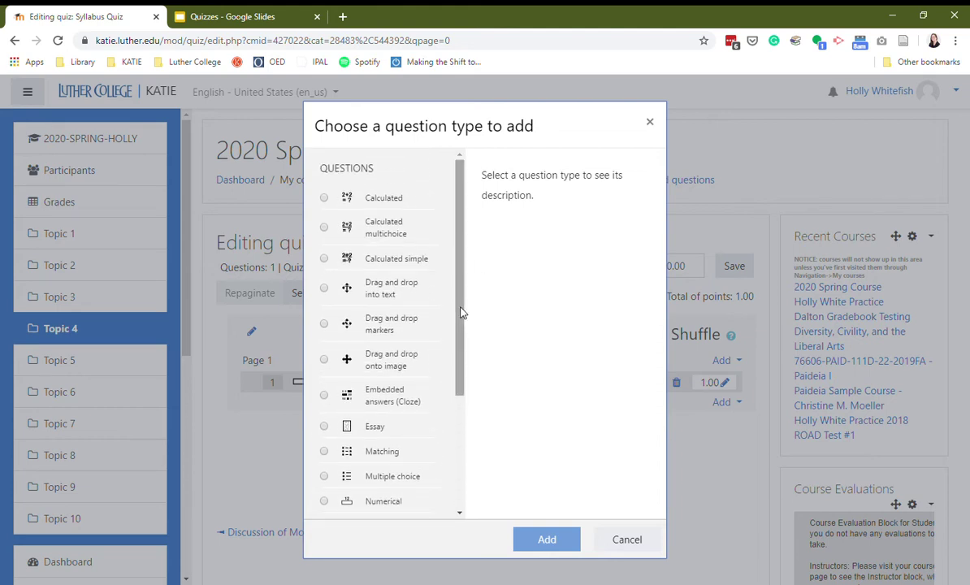
pyautogui.click(382, 236)
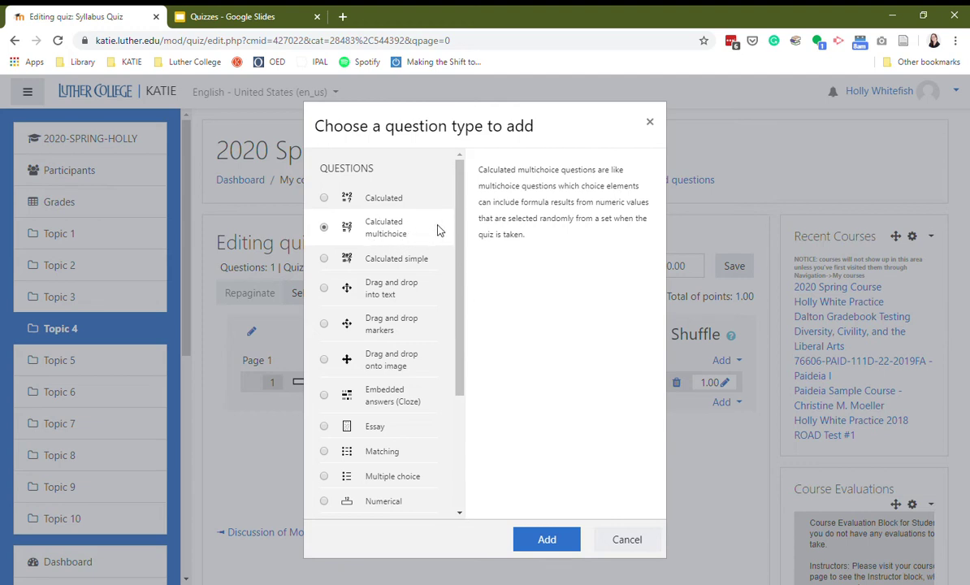
pyautogui.scroll(-1, 461, 248)
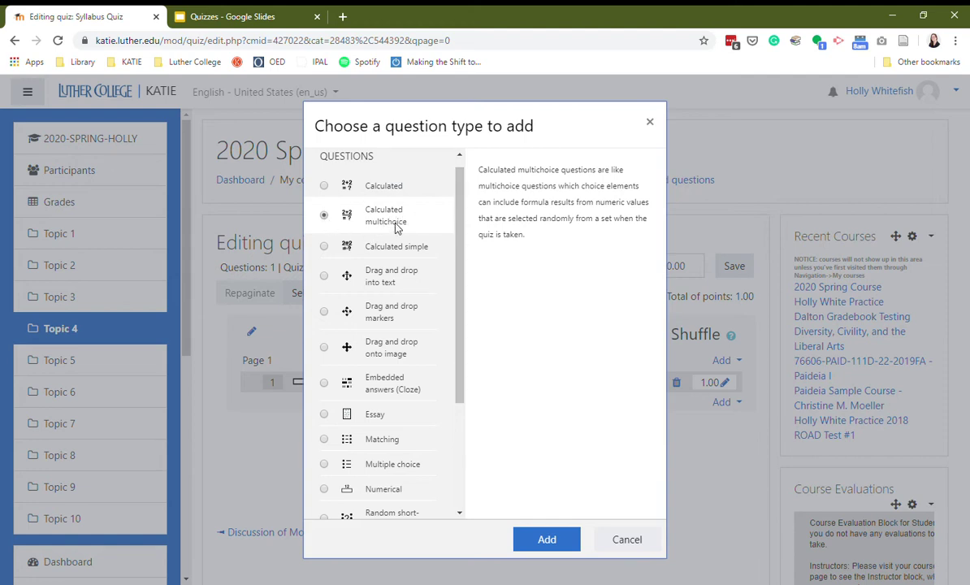
pyautogui.moveTo(461, 213); pyautogui.dragTo(461, 297)
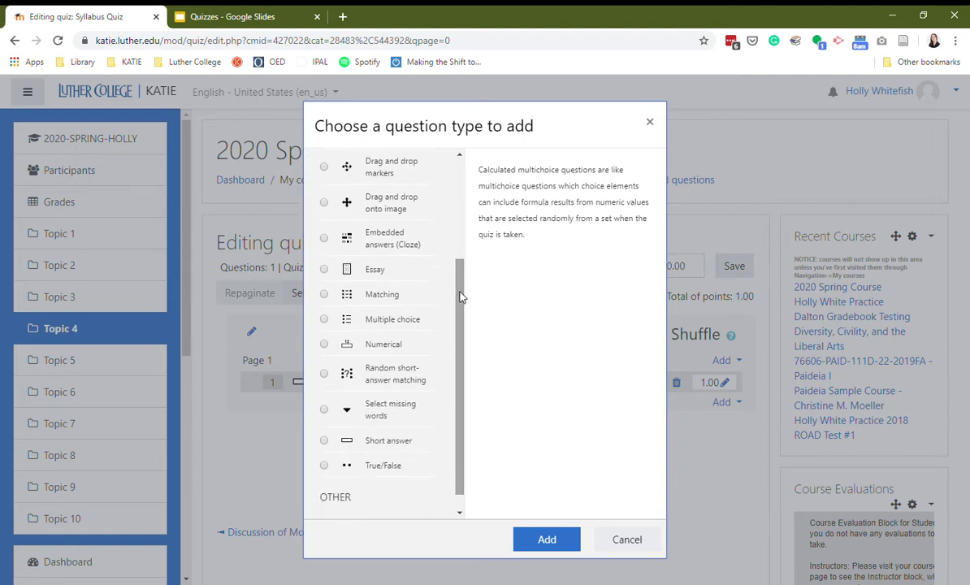
pyautogui.click(378, 326)
pyautogui.scroll(2, 379, 325)
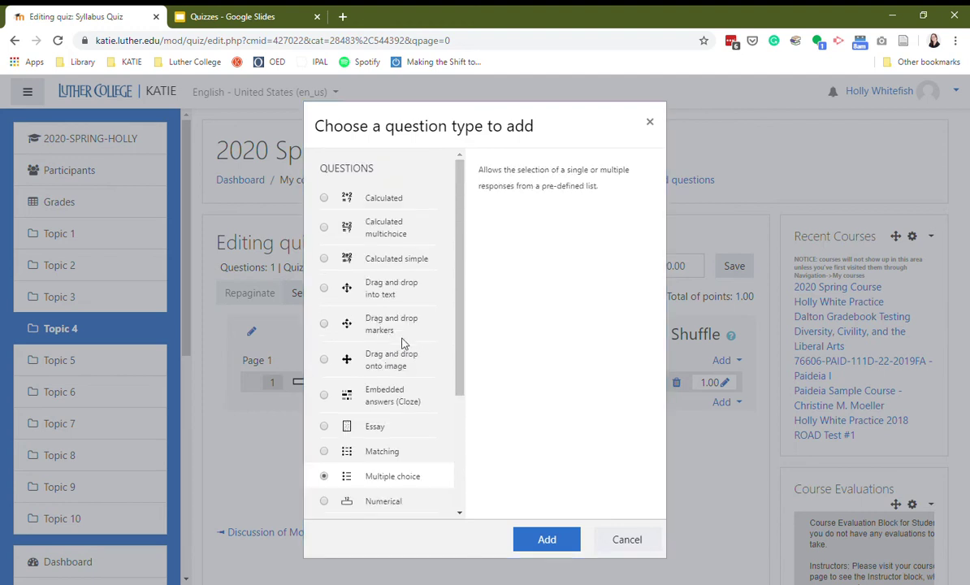
pyautogui.click(556, 546)
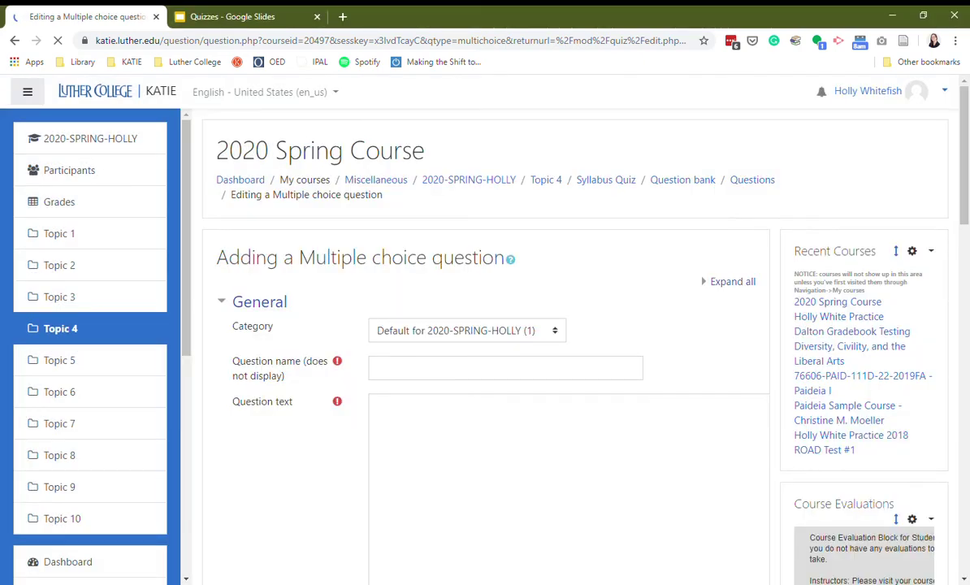
# Step: Name the multiple choice question "Participation points"
pyautogui.scroll(-2, 292, 388)
pyautogui.click(425, 232)
pyautogui.write('Parti')
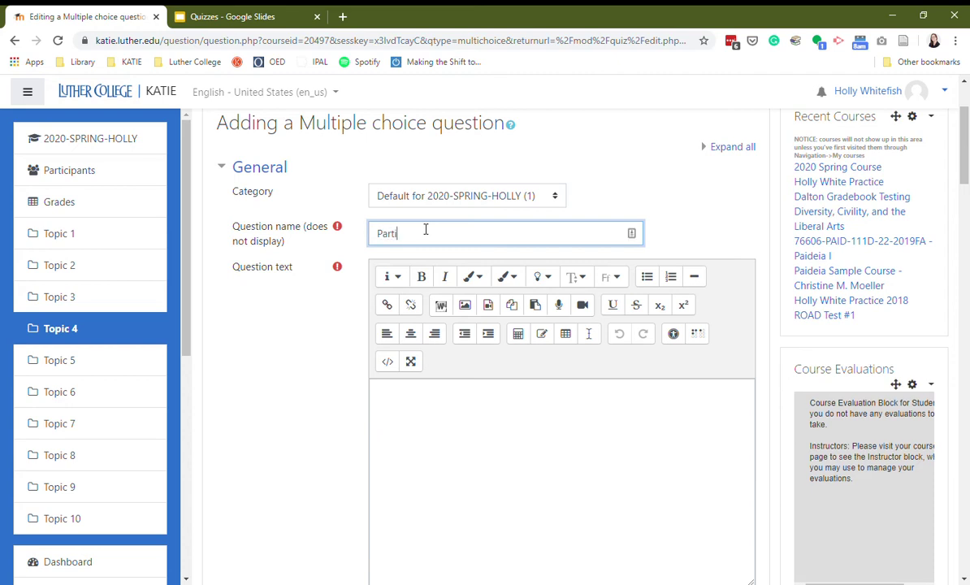
pyautogui.write('cipation points')
# Step: Enter "How do you receive participation points for this class?" as the question text
pyautogui.scroll(-2, 276, 358)
pyautogui.click(441, 334)
pyautogui.write('How do you')
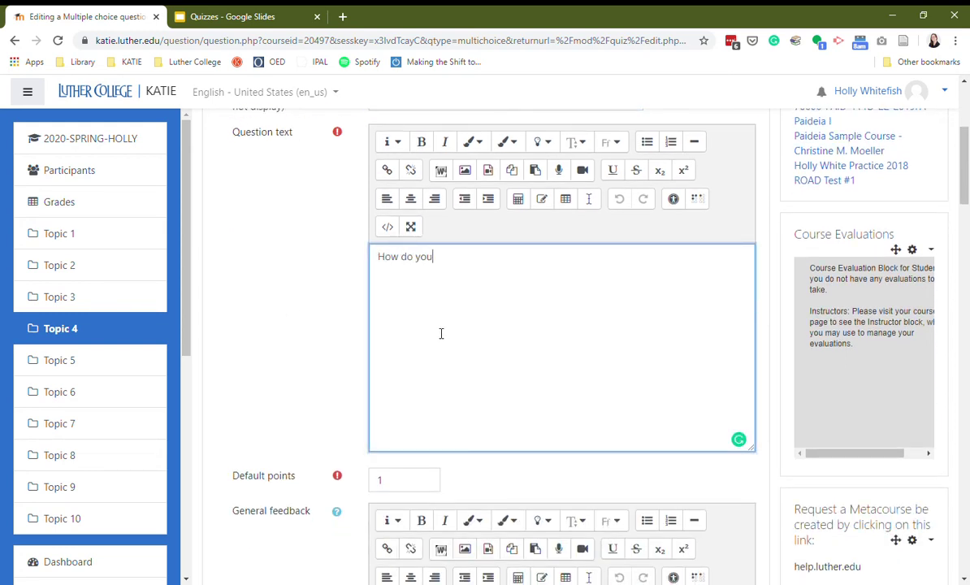
pyautogui.write(' receive participatio')
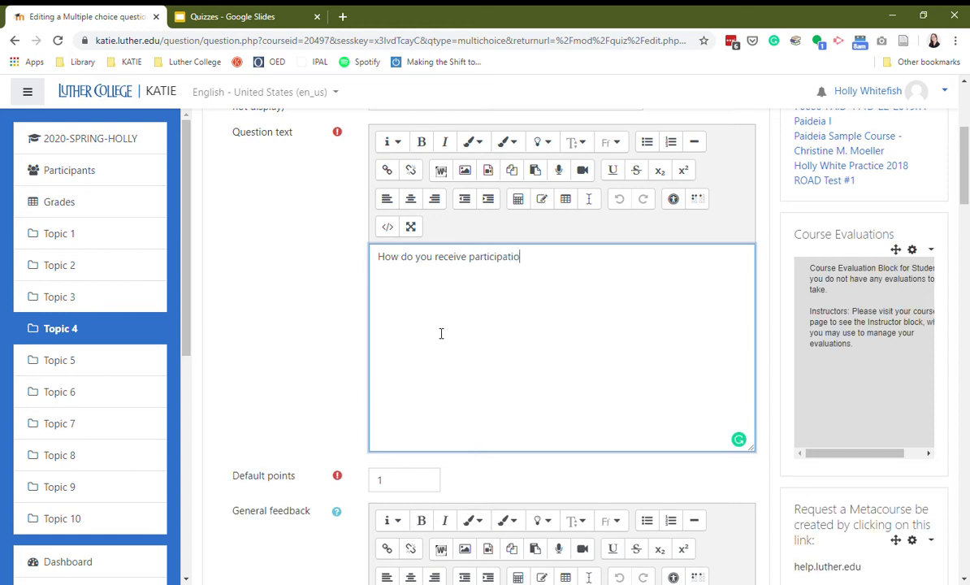
pyautogui.write('n points for this class?')
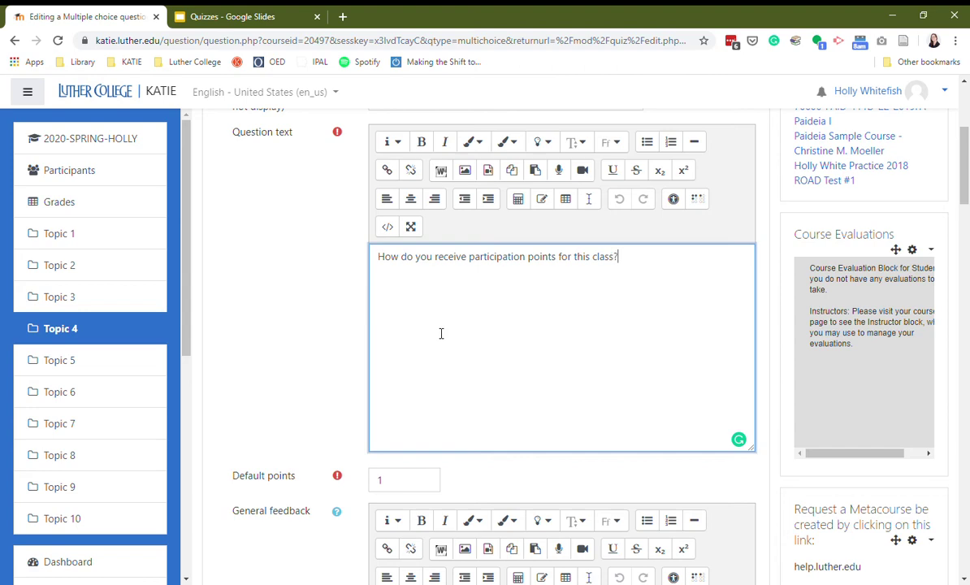
# Step: Enter "I receive participation points by logging into the course every day, M-F, for the entirety of the semester." as Choice 1, keeping grade None
pyautogui.scroll(-7, 279, 317)
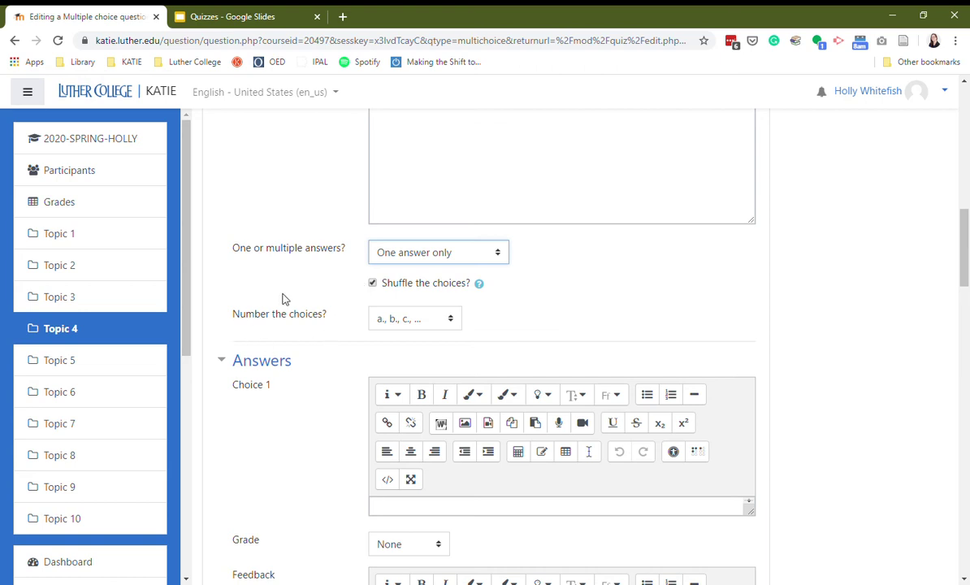
pyautogui.click(452, 319)
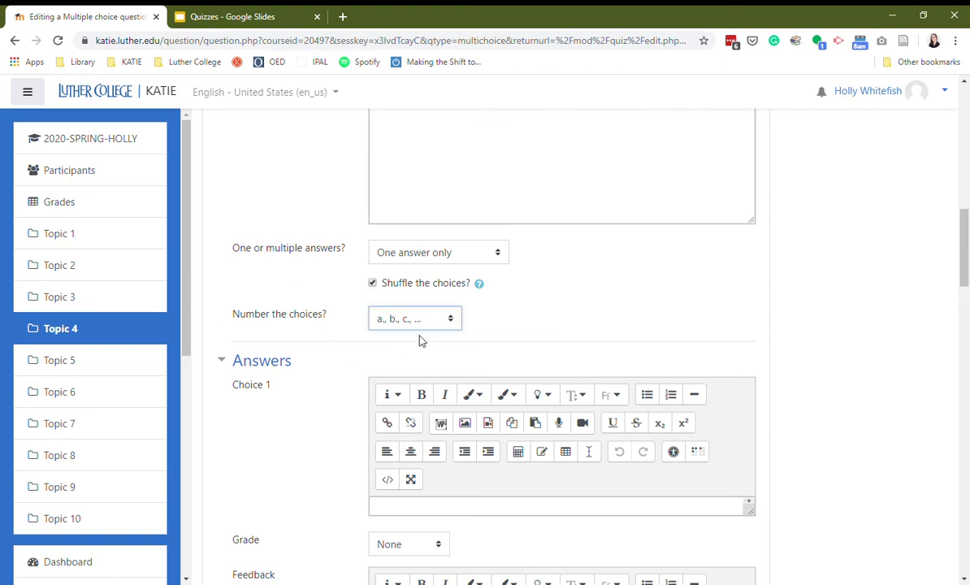
pyautogui.scroll(-3, 306, 335)
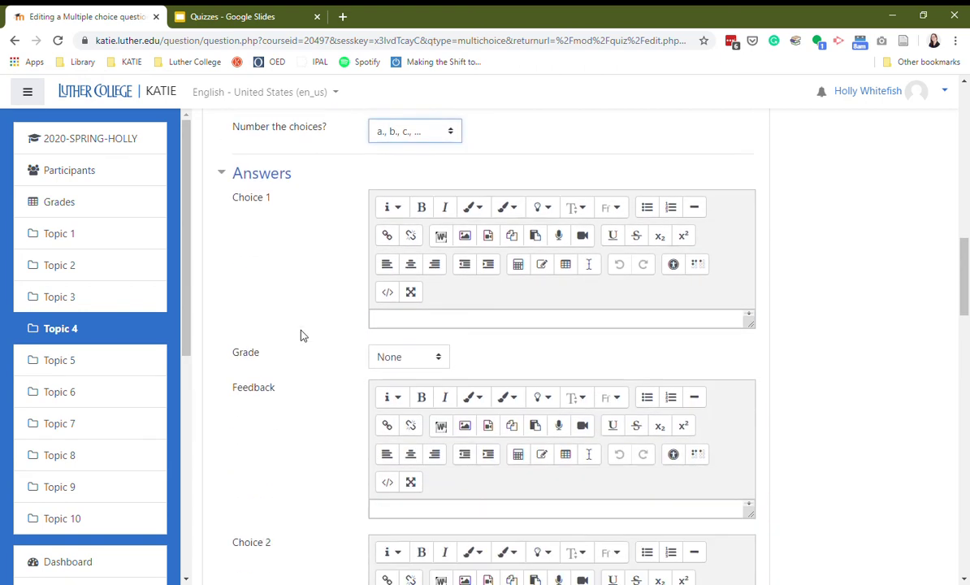
pyautogui.click(454, 311)
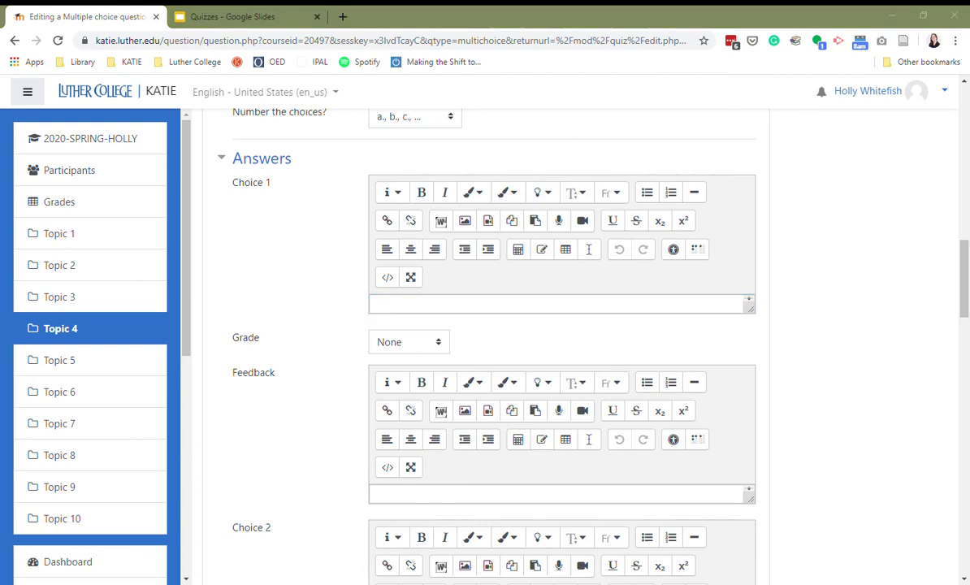
pyautogui.click(475, 311)
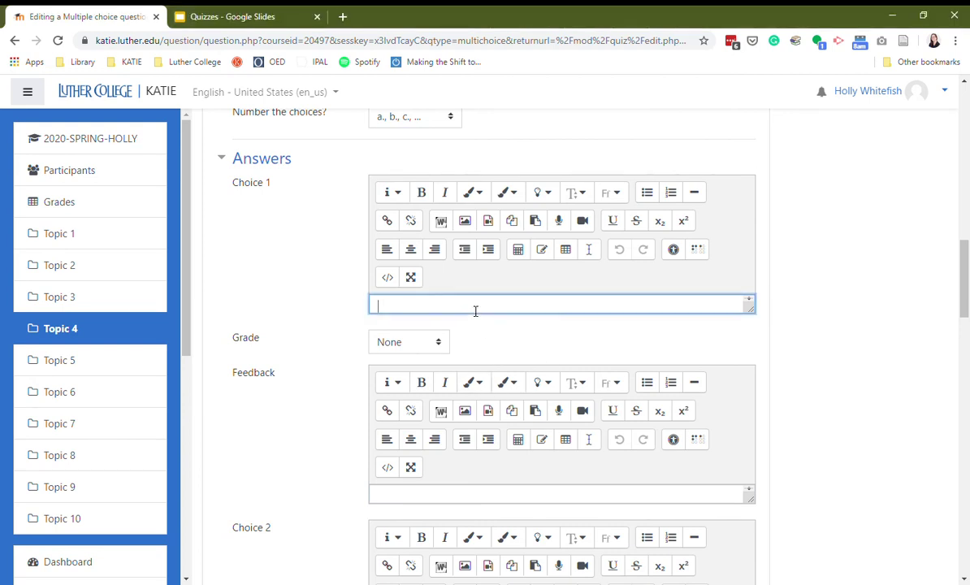
pyautogui.write('I receive participation points by logging into the course every day, M-F, for the')
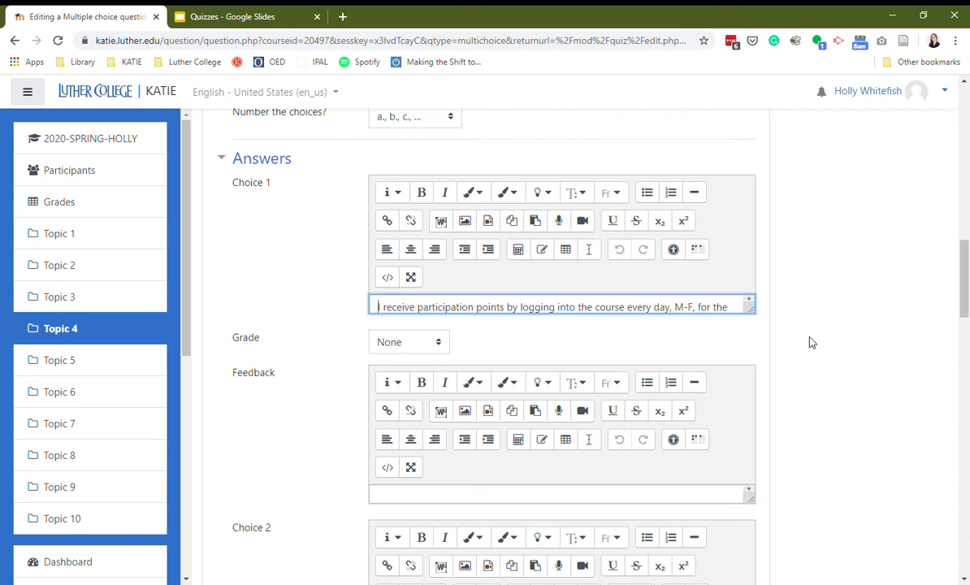
pyautogui.moveTo(749, 310); pyautogui.dragTo(754, 345)
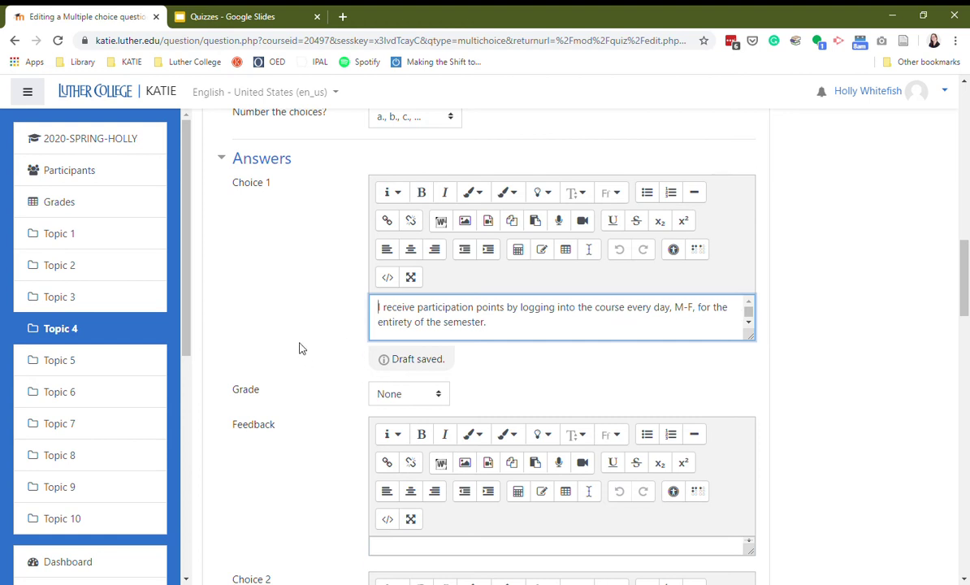
pyautogui.scroll(-1, 277, 307)
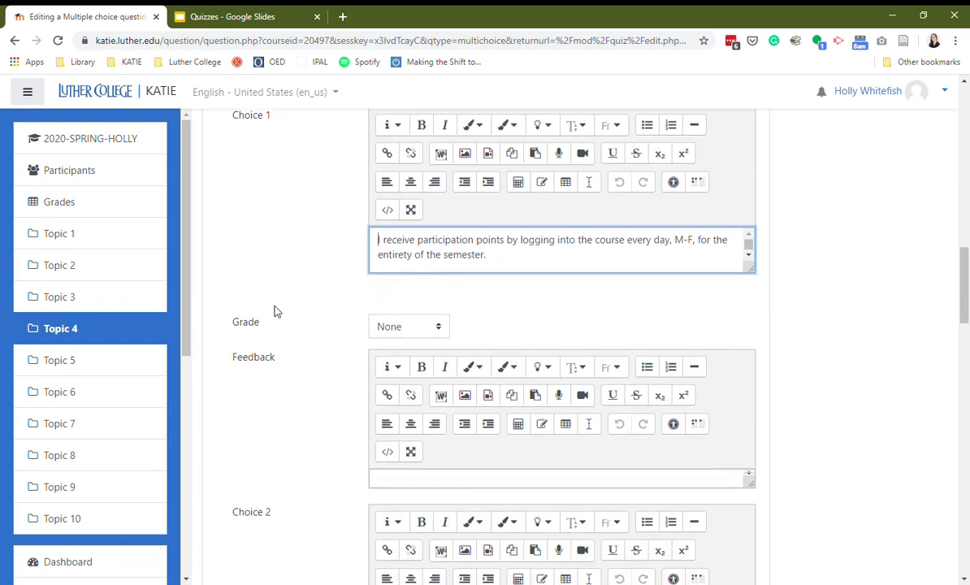
pyautogui.click(418, 306)
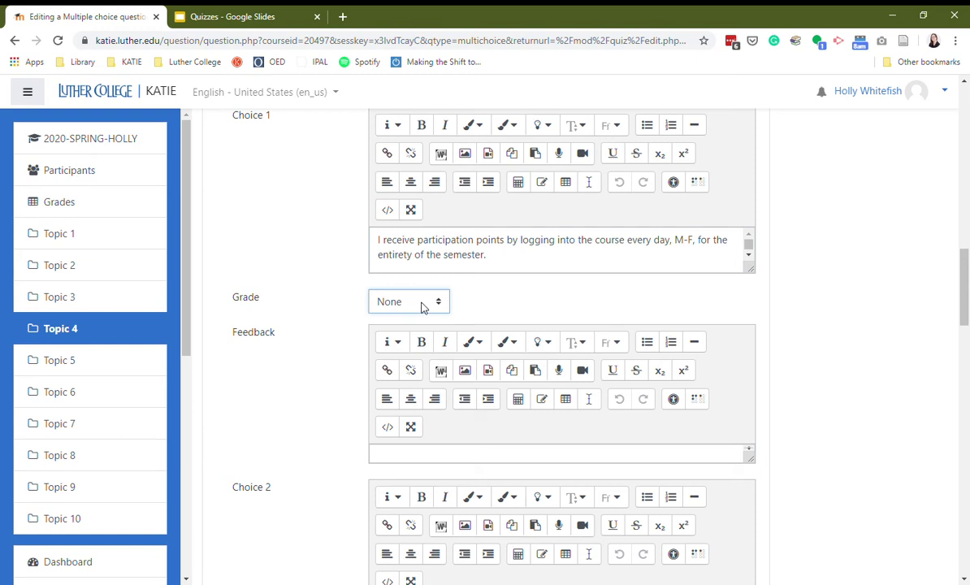
# Step: Enter "I don't have to do anything to receive participation points." in the feedback of Choice 1
pyautogui.scroll(-1, 301, 344)
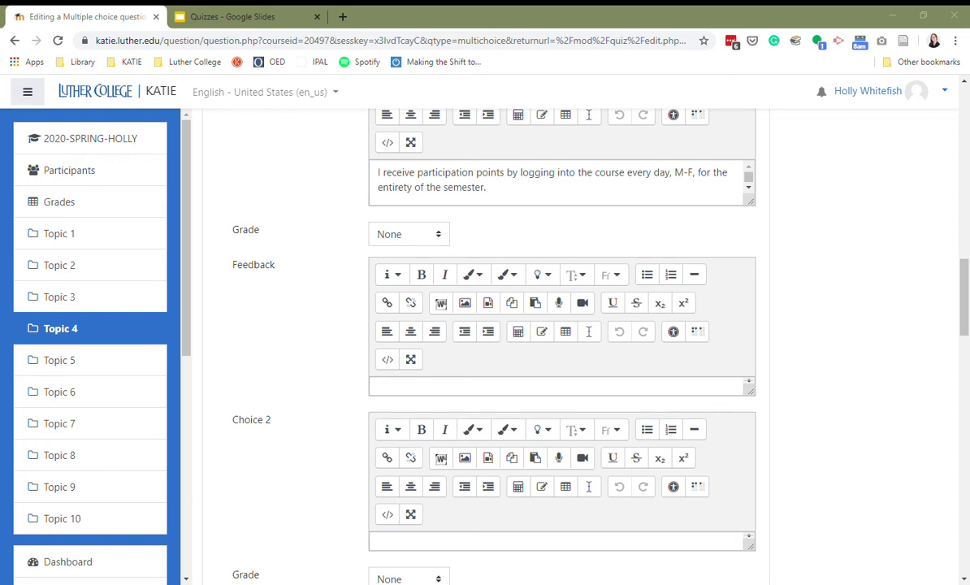
pyautogui.click(482, 390)
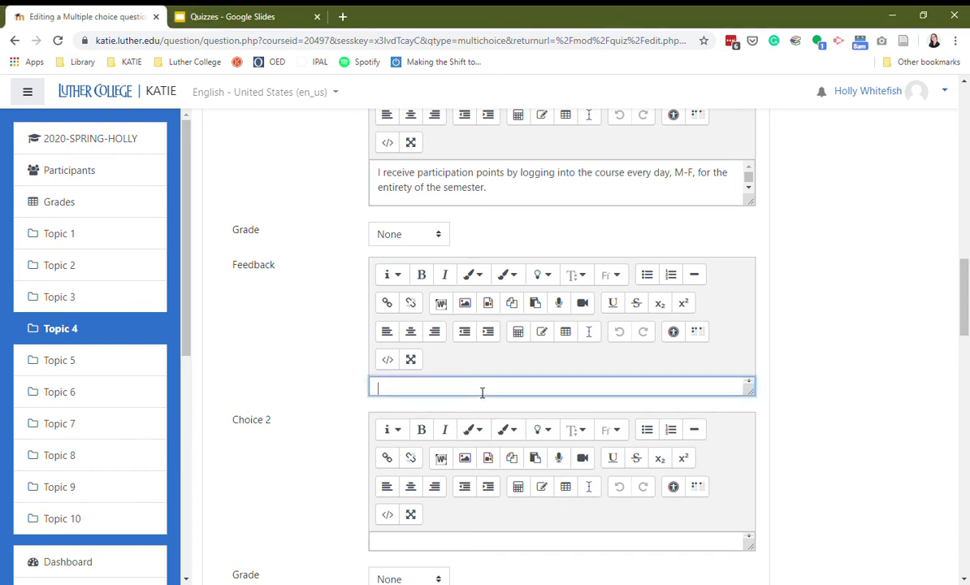
pyautogui.write("I don't have to do anything to receive participation points.")
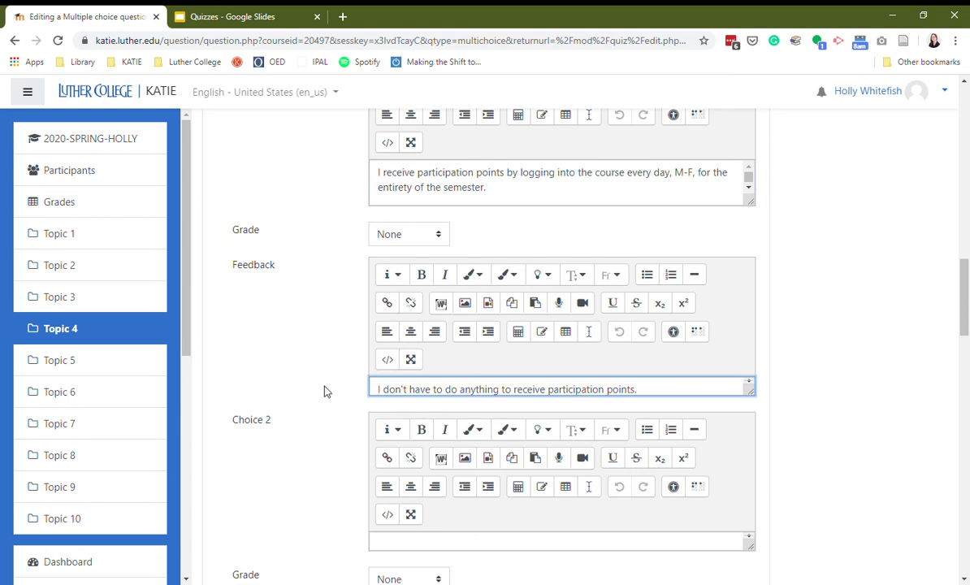
# Step: Move the text "I don't have to do anything to receive participation points." from the Choice 1 feedback to Choice 2
pyautogui.hotkey('ctrl', 'a')
pyautogui.hotkey('ctrl', 'c')
pyautogui.press('BackSpace')
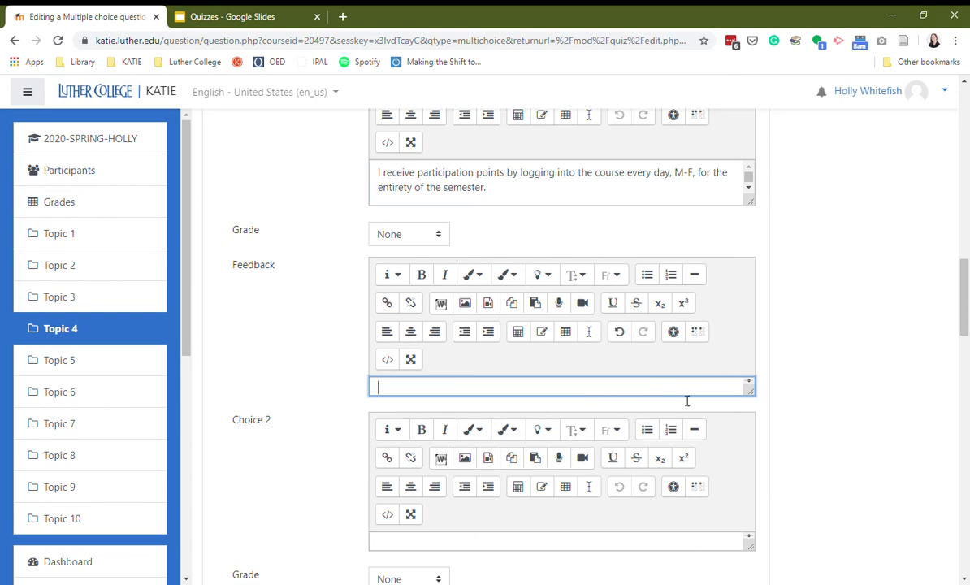
pyautogui.scroll(-3, 299, 325)
pyautogui.scroll(2, 287, 277)
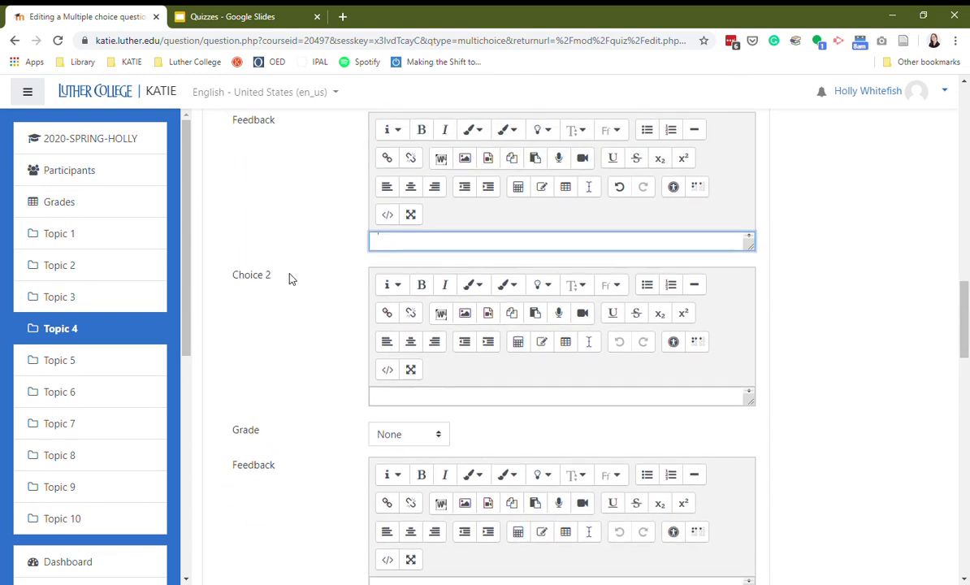
pyautogui.scroll(-1, 359, 316)
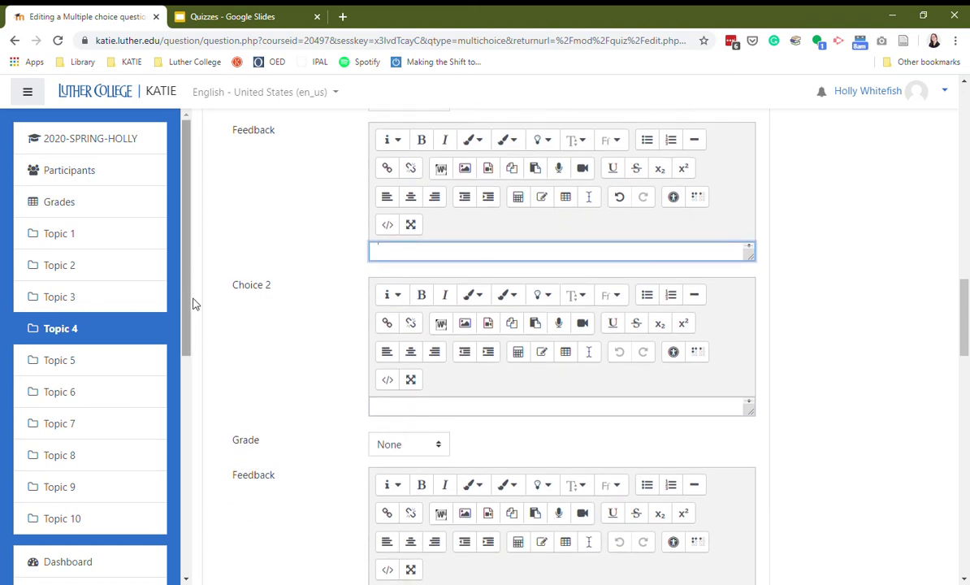
pyautogui.scroll(-1, 303, 374)
pyautogui.click(447, 346)
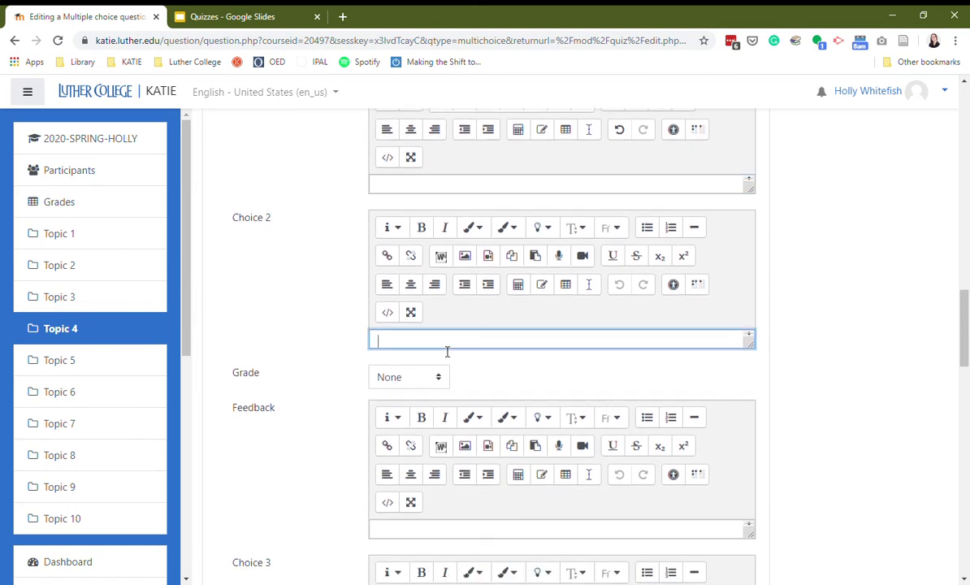
pyautogui.hotkey('ctrl', 'v')
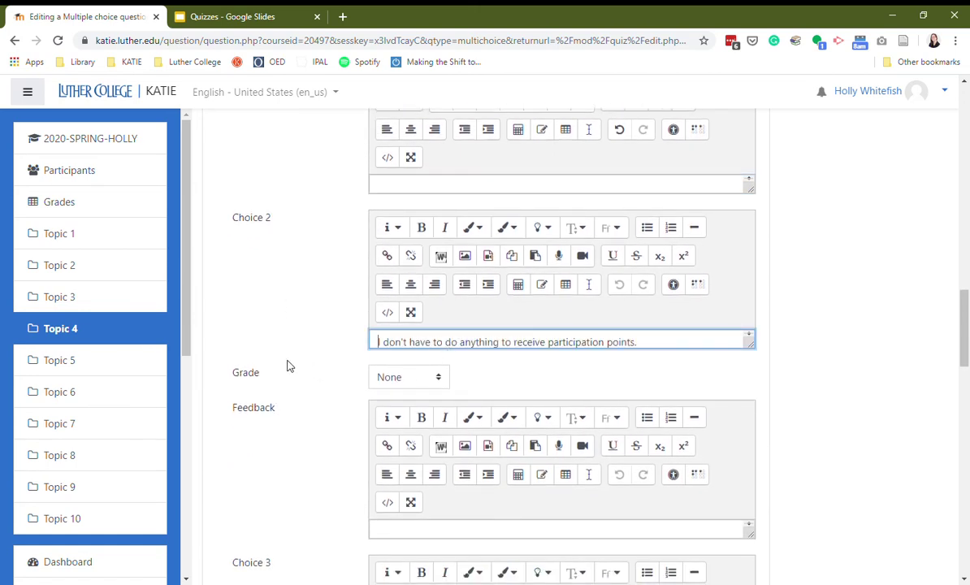
# Step: Enter "I receive participation points by completing activities in the course." as Choice 3
pyautogui.scroll(-2, 308, 332)
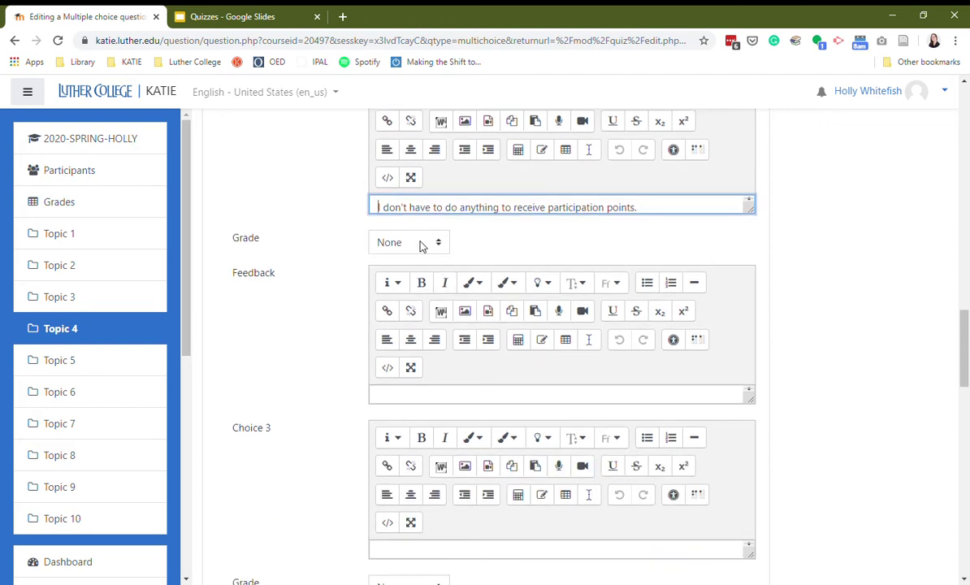
pyautogui.scroll(-2, 314, 294)
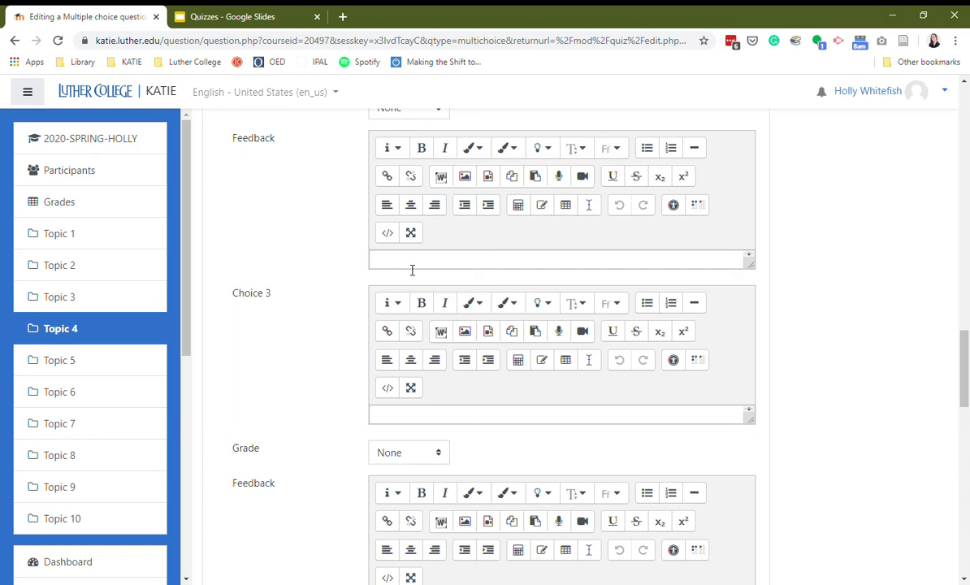
pyautogui.scroll(-2, 318, 380)
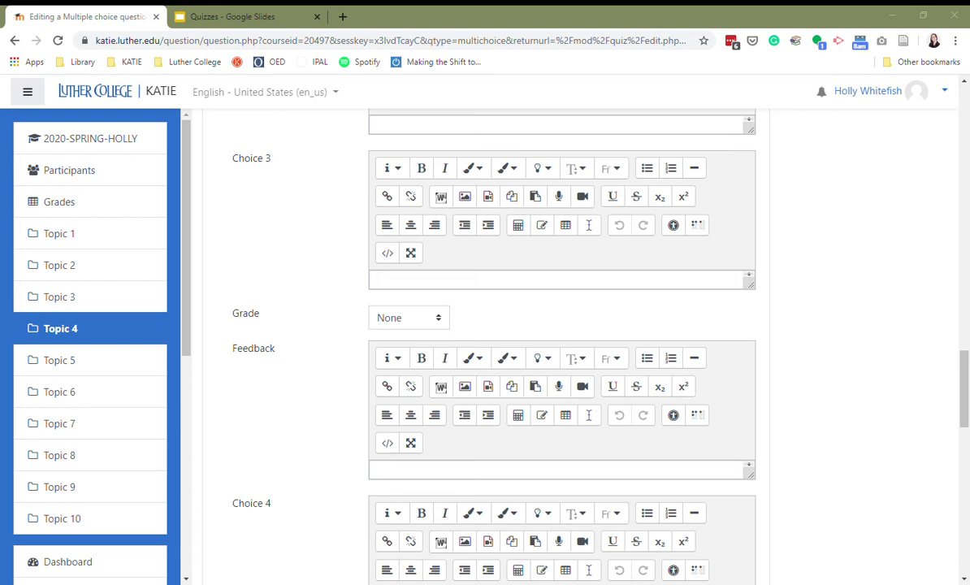
pyautogui.click(477, 284)
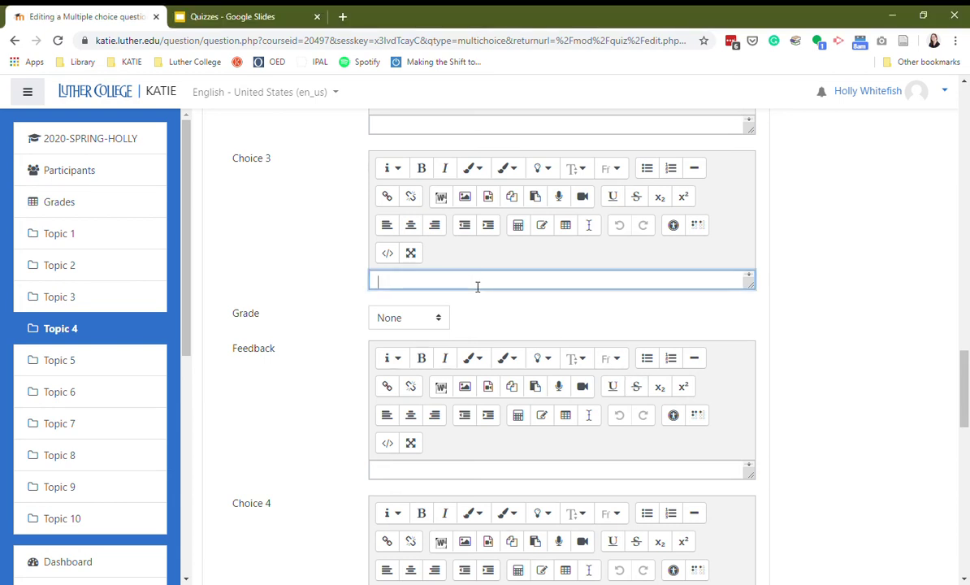
pyautogui.write('I receive participation points by completing activities in the course.')
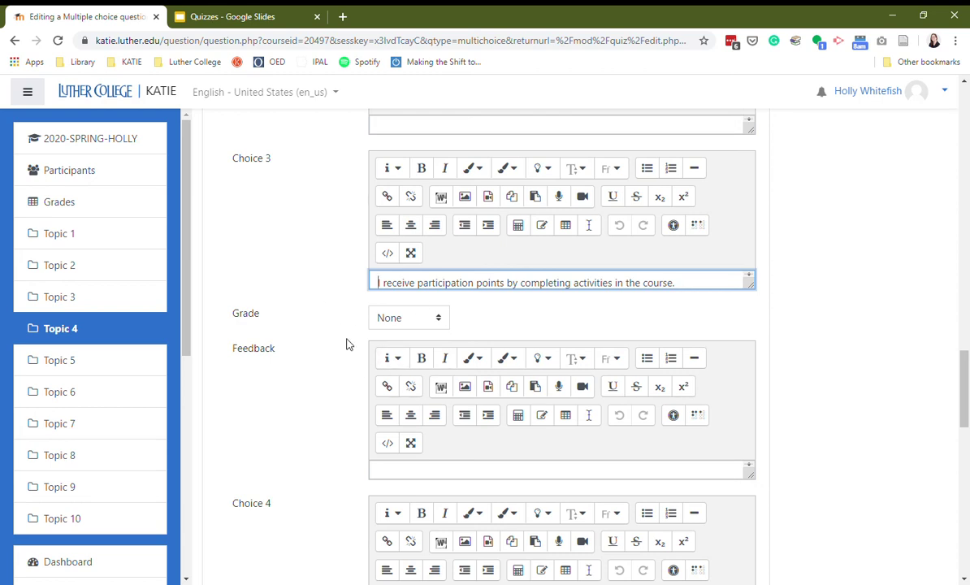
# Step: Enter "I receive participation points by posting to assigned blogs and discussion forums." as Choice 4 and set its grade to 100%
pyautogui.scroll(-4, 324, 370)
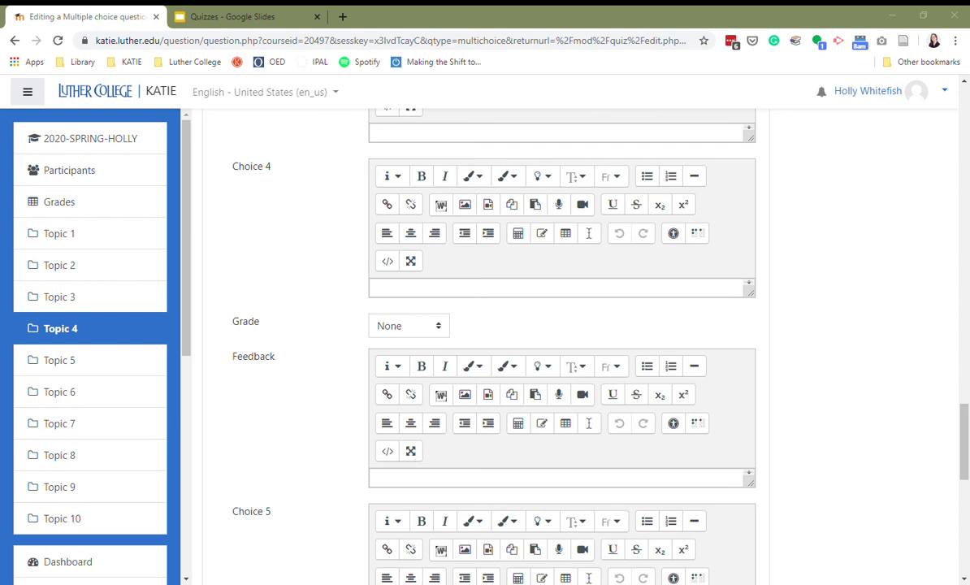
pyautogui.click(438, 296)
pyautogui.write('I receive participation points by posting to assigned blogs and discussion')
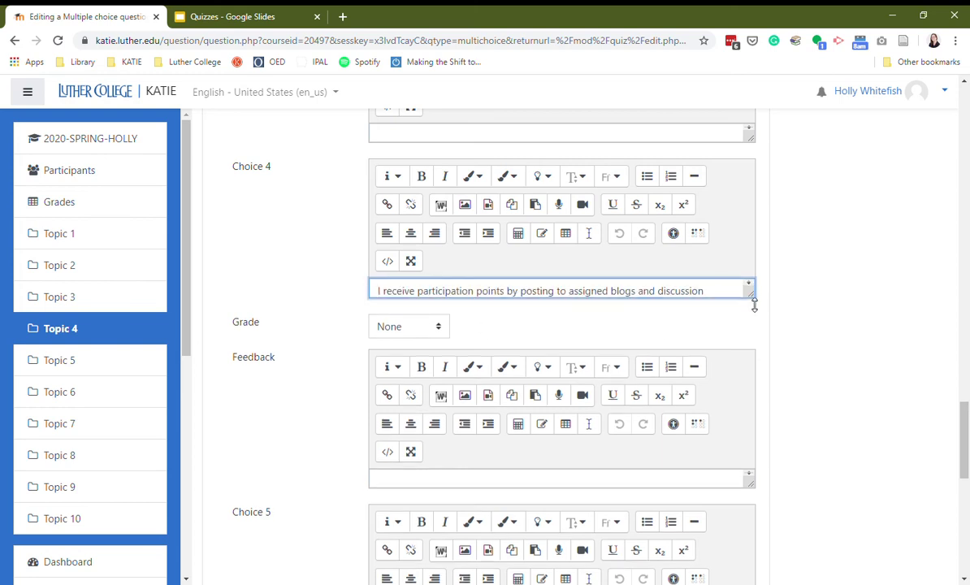
pyautogui.moveTo(754, 306); pyautogui.dragTo(753, 319)
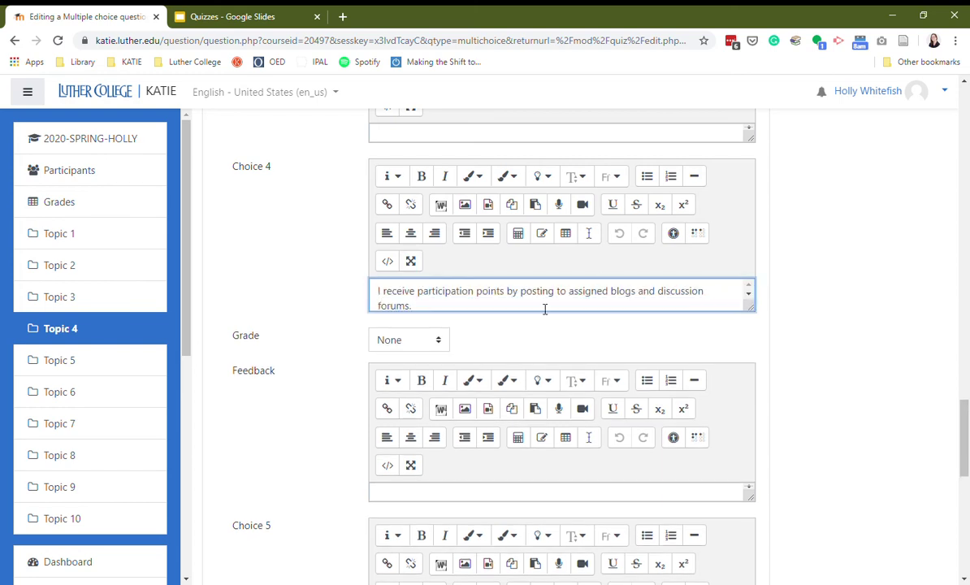
pyautogui.click(413, 347)
pyautogui.click(363, 64)
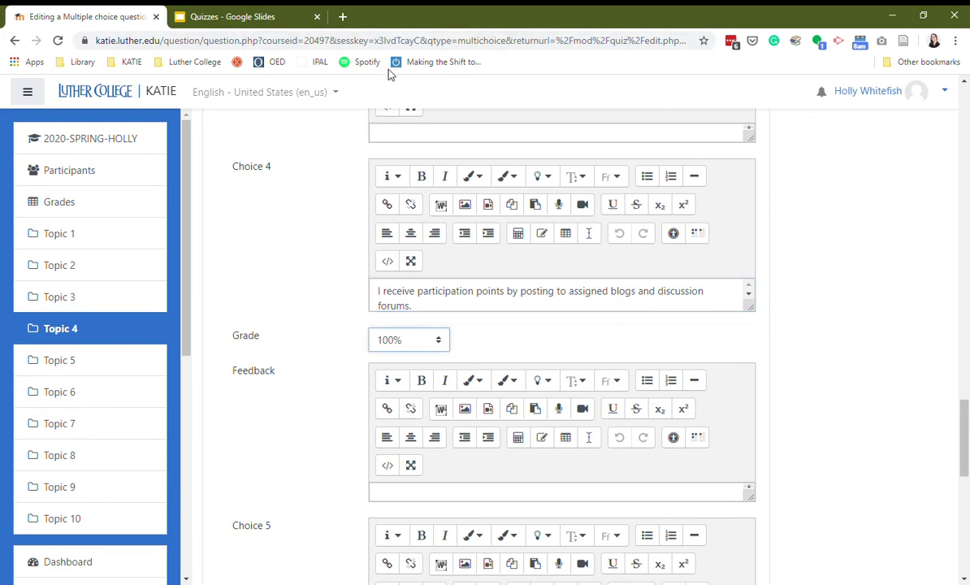
# Step: Save the participation points multiple choice question to the quiz, leaving the remaining choices blank
pyautogui.scroll(-6, 286, 405)
pyautogui.scroll(-2, 286, 406)
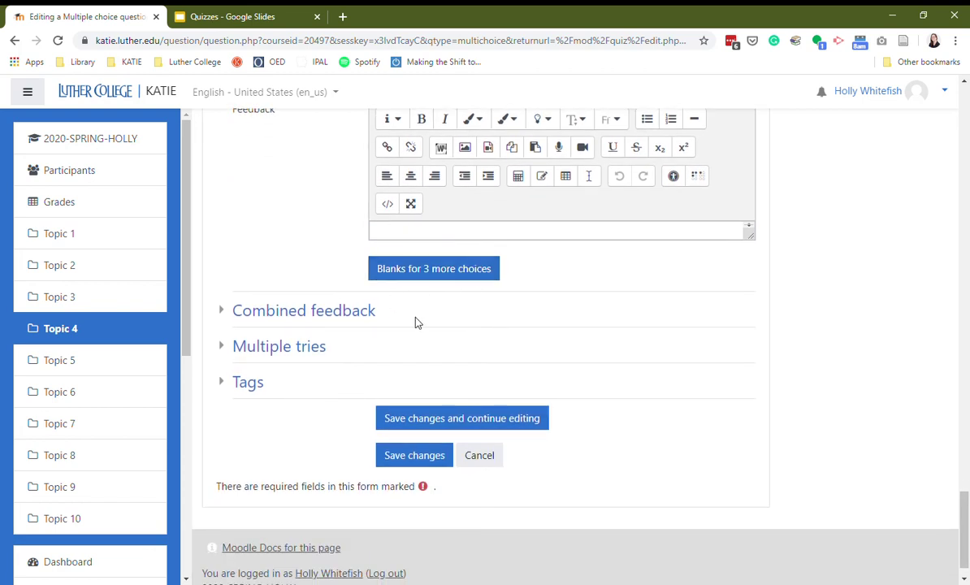
pyautogui.click(409, 458)
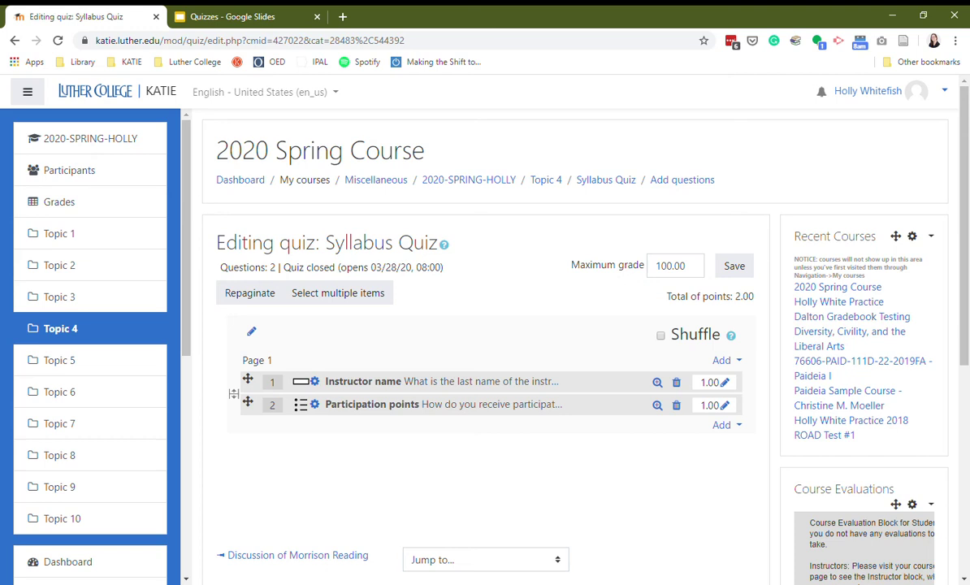
# Step: Add a new question of type Essay after the participation points question in the Syllabus Quiz
pyautogui.scroll(-1, 391, 461)
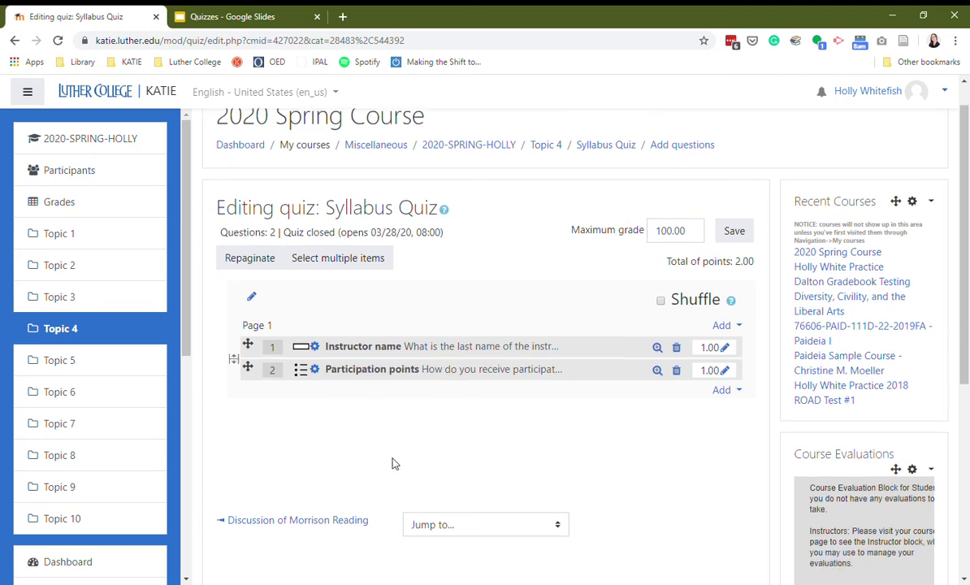
pyautogui.click(722, 359)
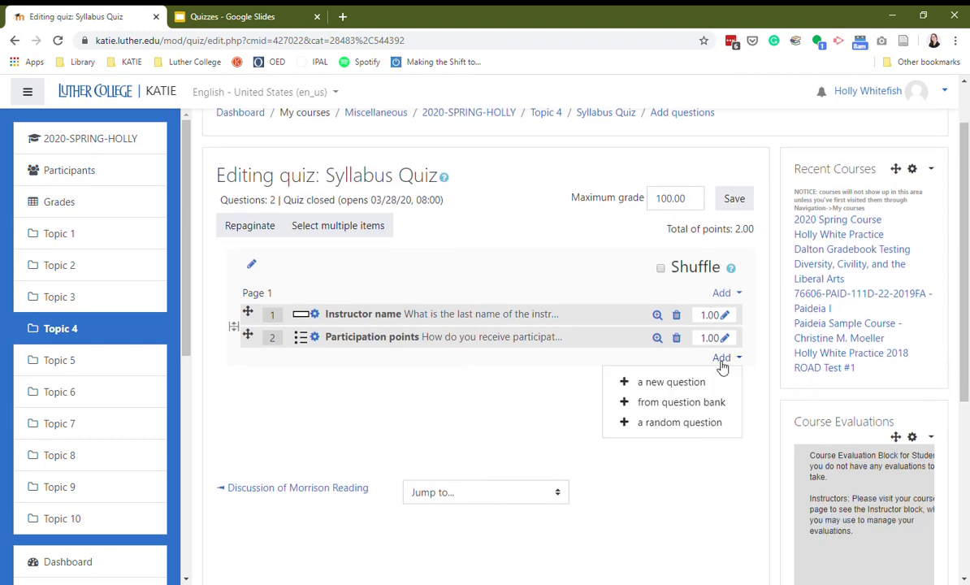
pyautogui.click(667, 385)
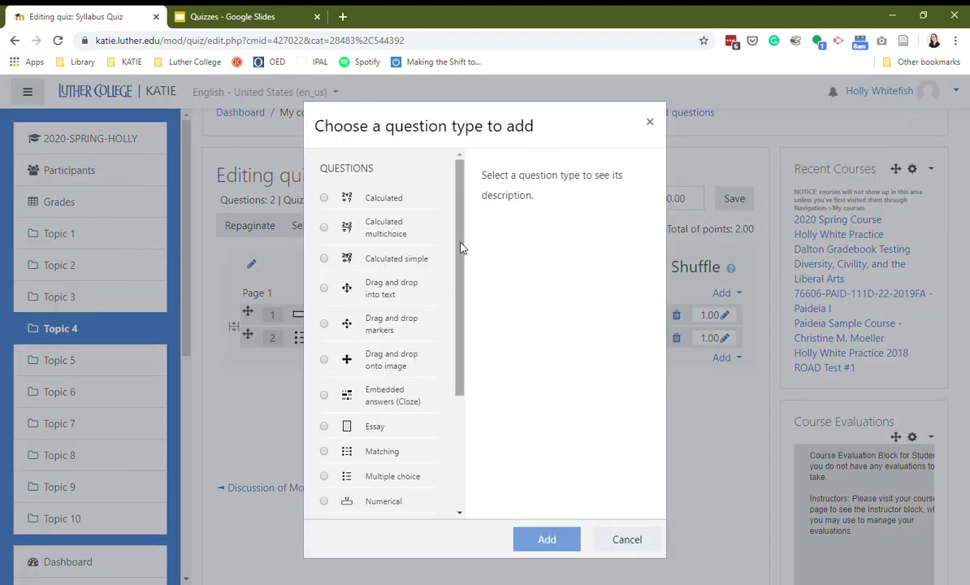
pyautogui.moveTo(461, 249); pyautogui.dragTo(457, 343)
pyautogui.scroll(-1, 456, 343)
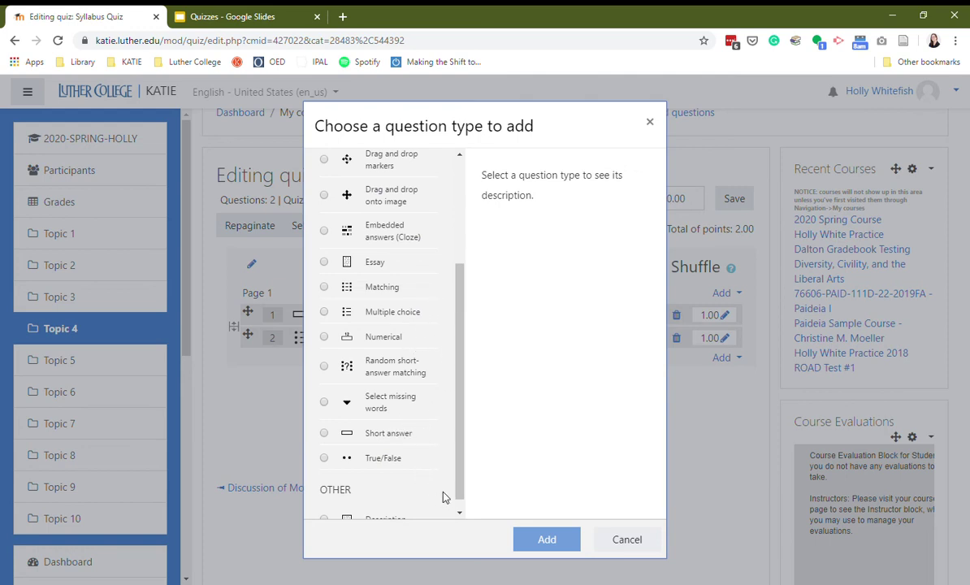
pyautogui.moveTo(461, 490); pyautogui.dragTo(460, 470)
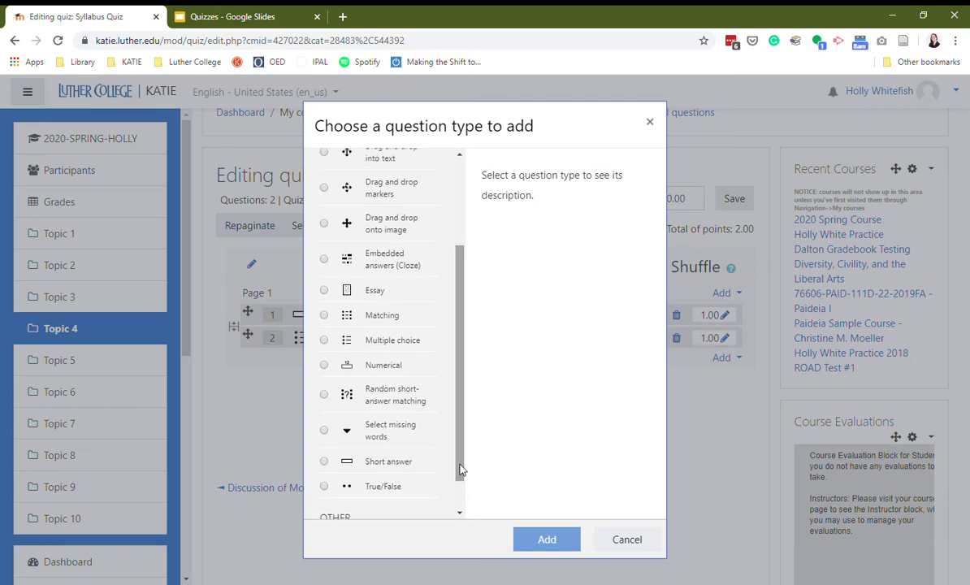
pyautogui.moveTo(460, 465); pyautogui.dragTo(460, 447)
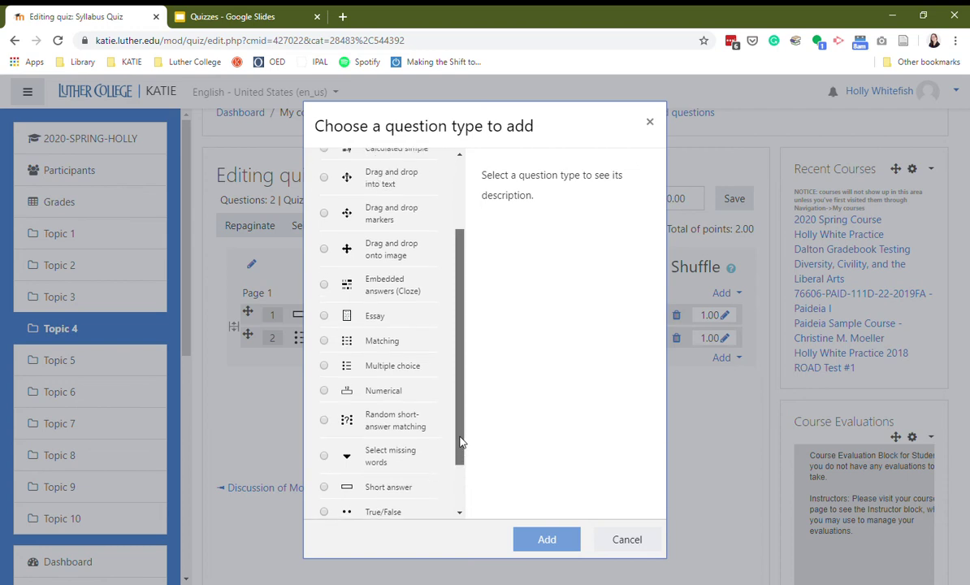
pyautogui.click(324, 337)
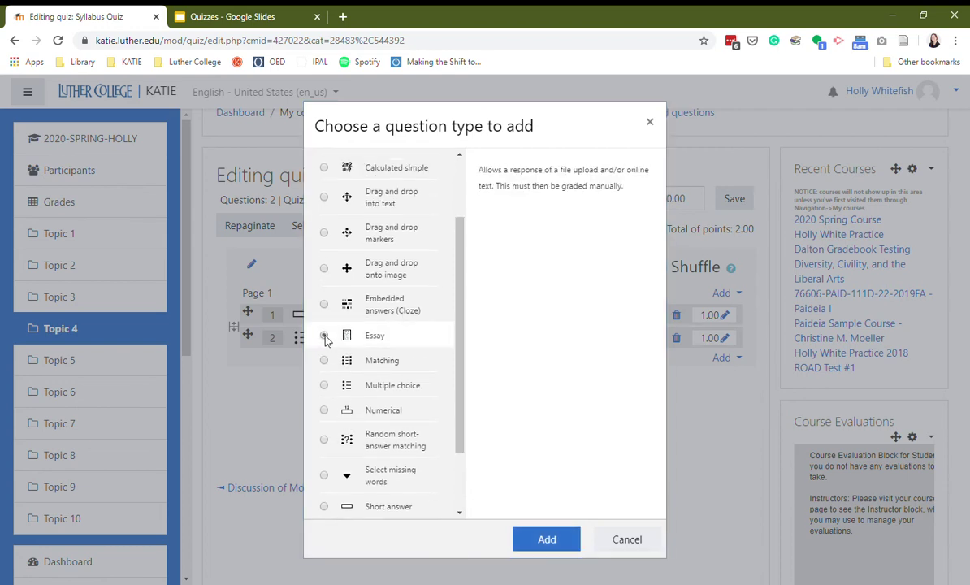
pyautogui.click(557, 539)
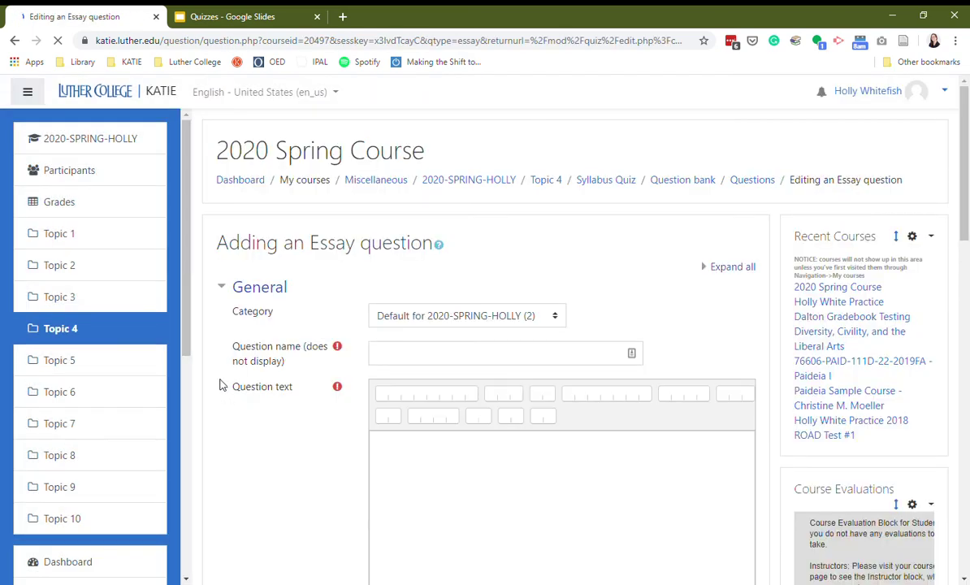
# Step: Name the essay question "Reason for taking the course"
pyautogui.scroll(-2, 223, 385)
pyautogui.click(399, 224)
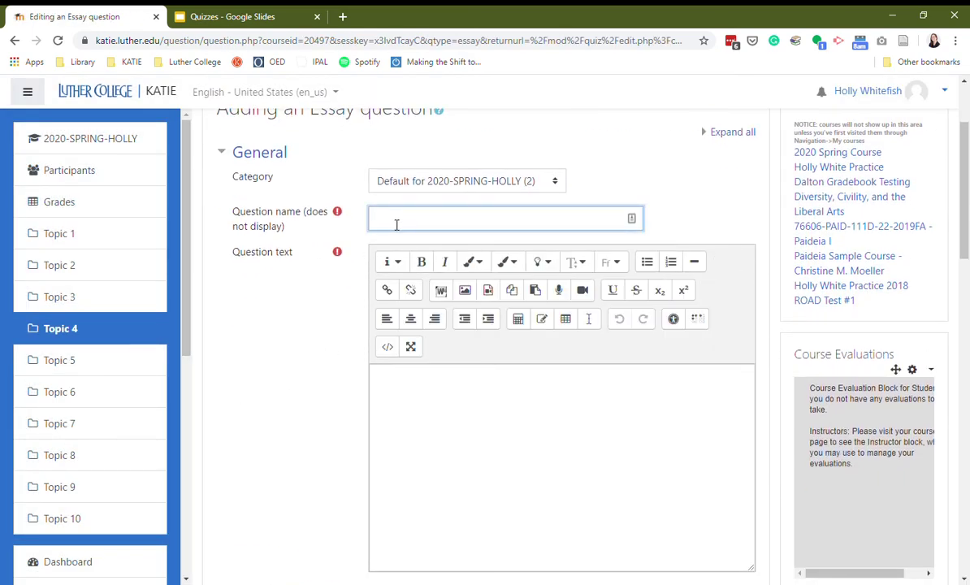
pyautogui.write('Reason for taking the course')
# Step: Enter "Why are you taking this course? What do you hope to learn this semester?" as the essay's question text
pyautogui.scroll(-2, 526, 342)
pyautogui.scroll(1, 387, 355)
pyautogui.click(386, 355)
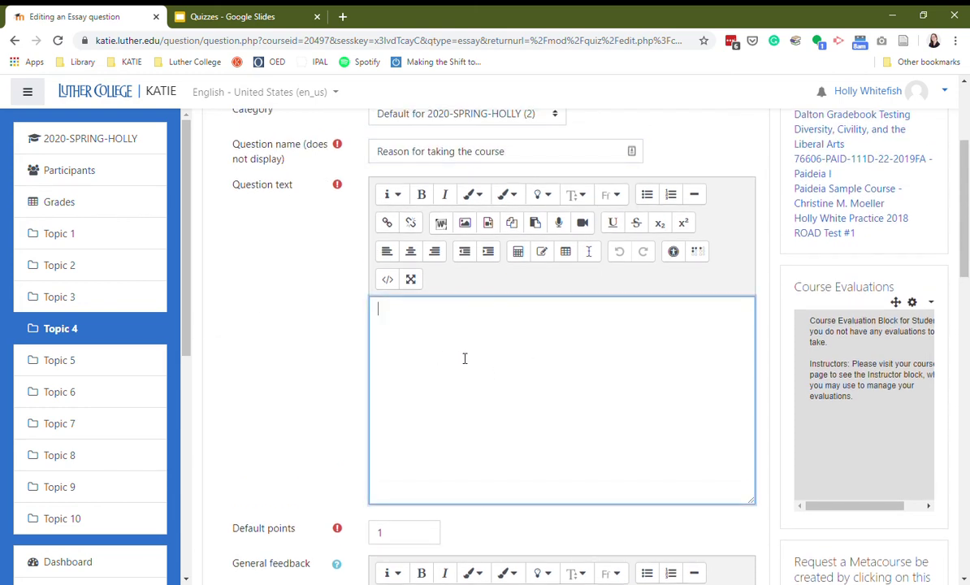
pyautogui.write('Why are you taking this ')
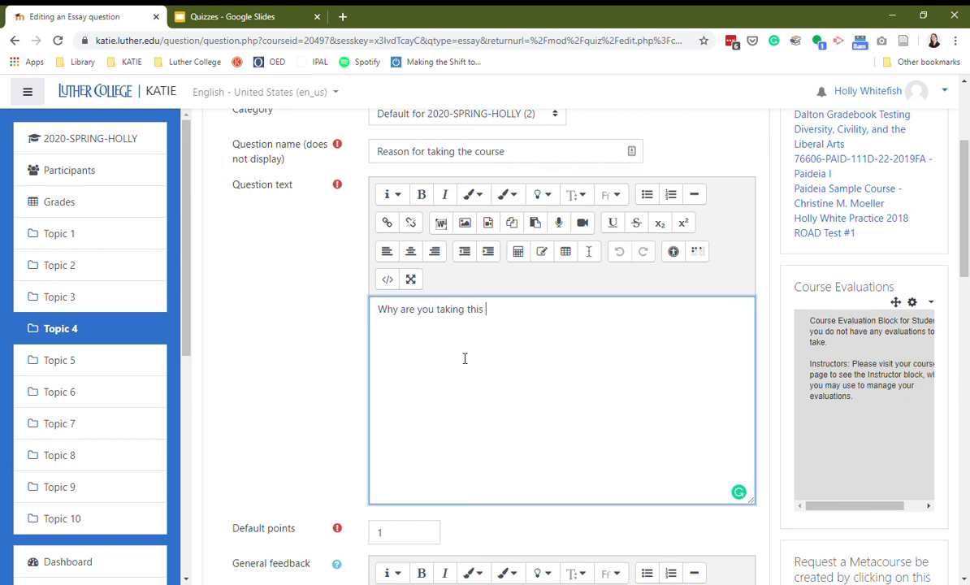
pyautogui.write('course? What do you hope ')
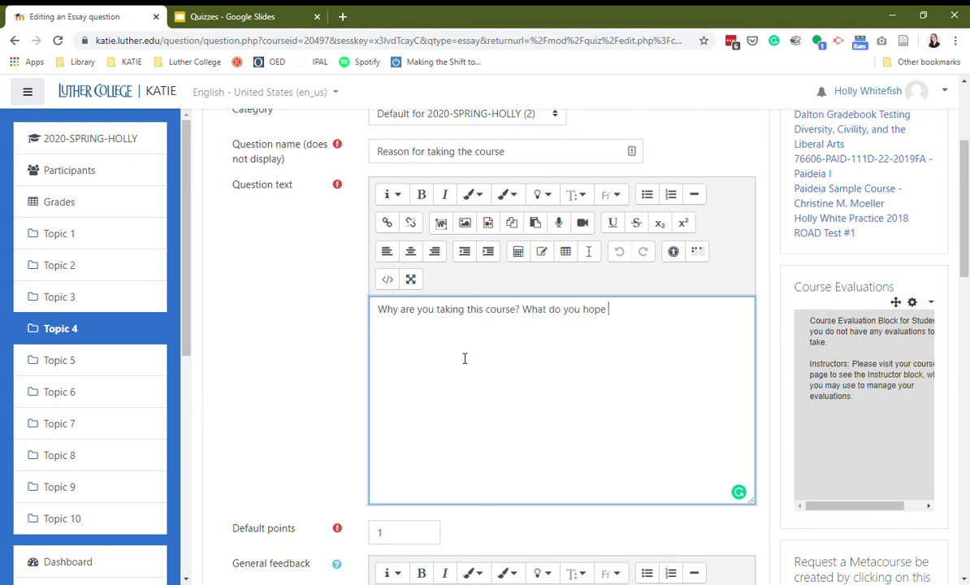
pyautogui.write('to learn this semester?')
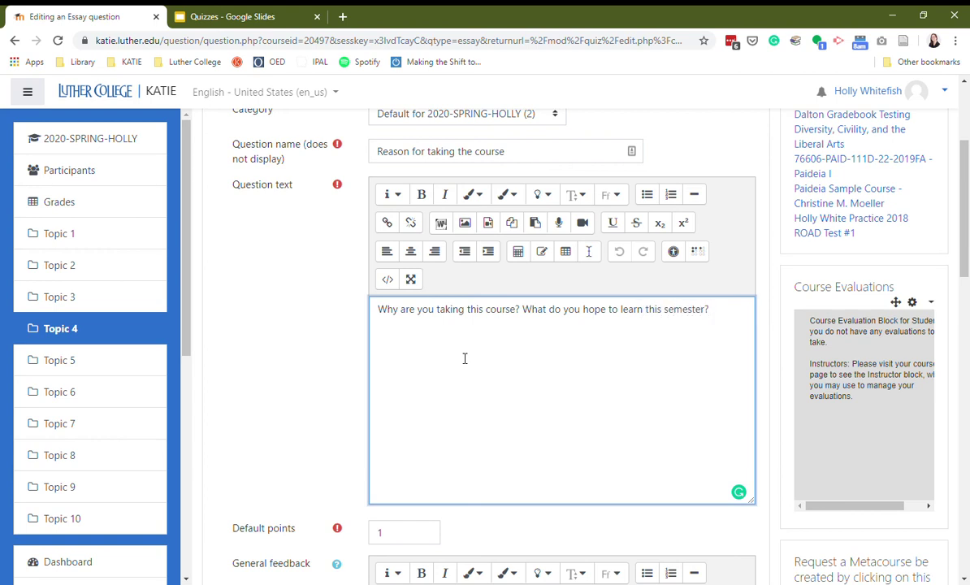
# Step: Review the essay's general feedback and response options, including the choices for requiring text
pyautogui.scroll(-5, 245, 318)
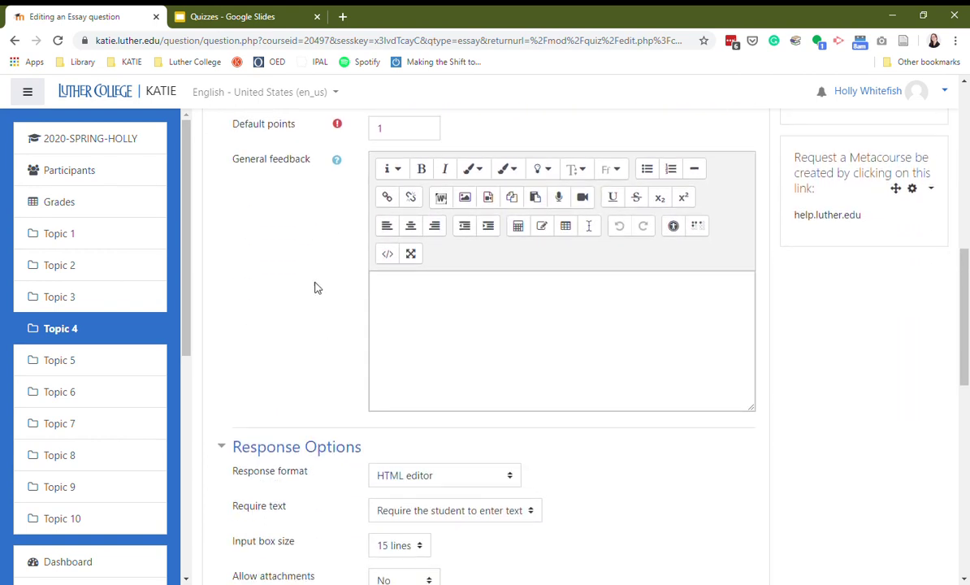
pyautogui.scroll(-3, 288, 268)
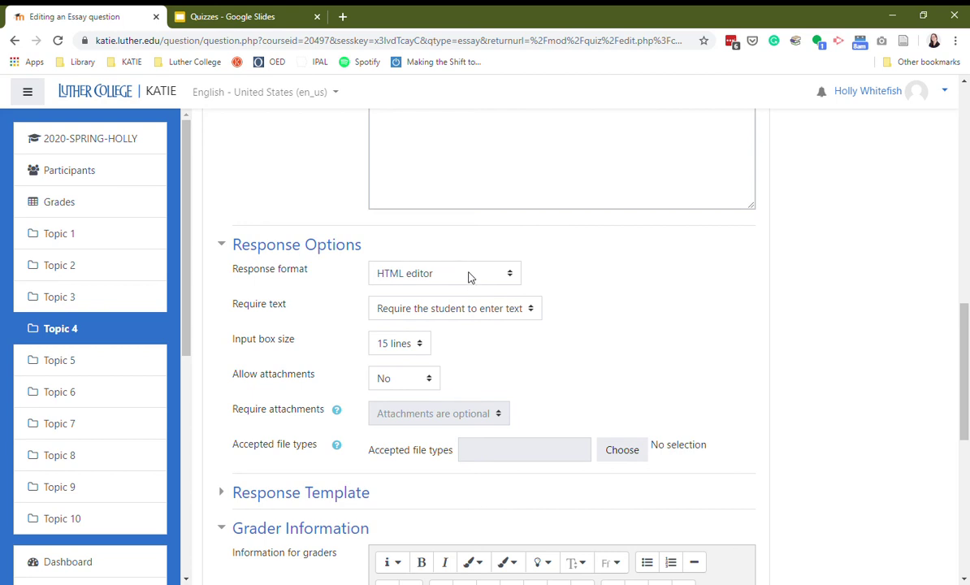
pyautogui.click(464, 313)
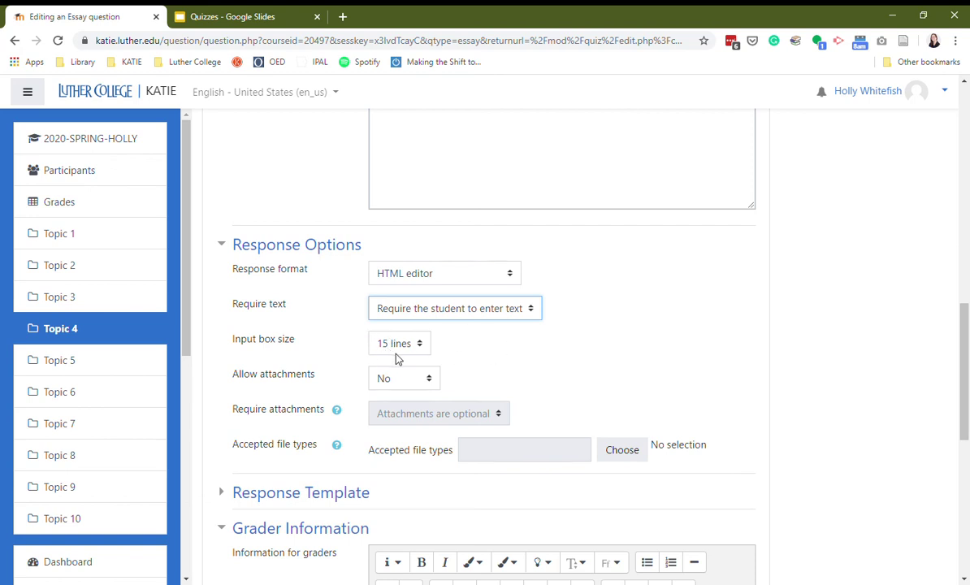
pyautogui.scroll(2, 516, 308)
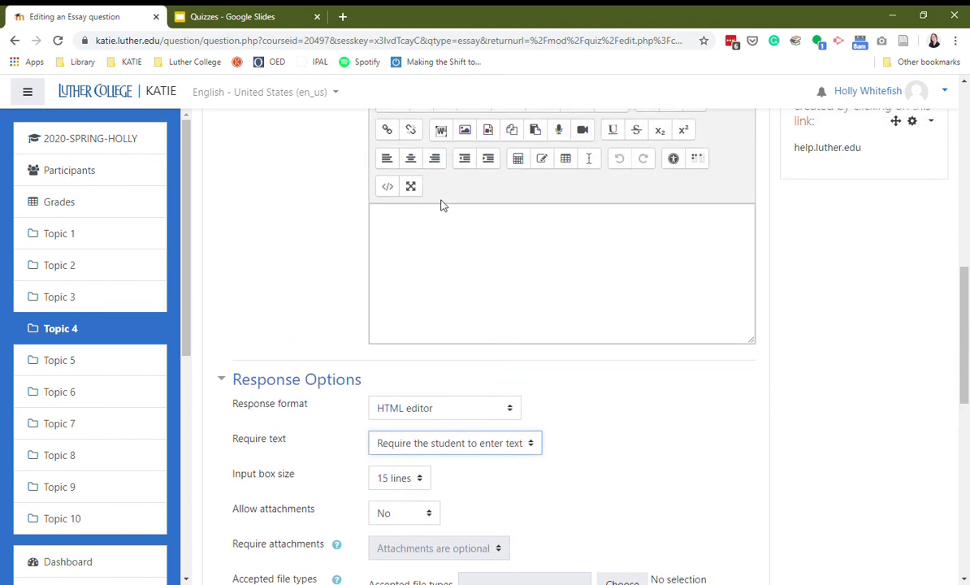
pyautogui.scroll(-3, 288, 289)
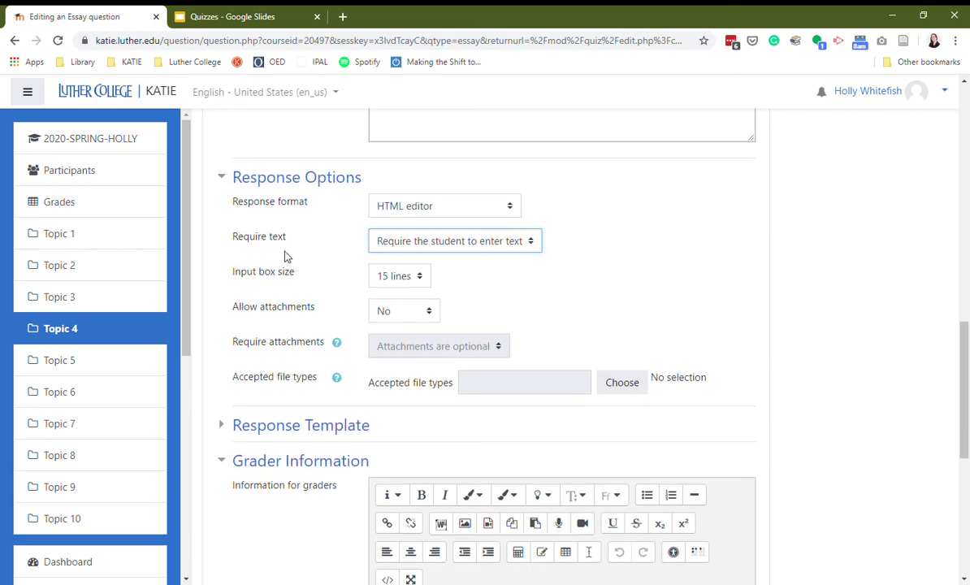
pyautogui.scroll(-3, 285, 256)
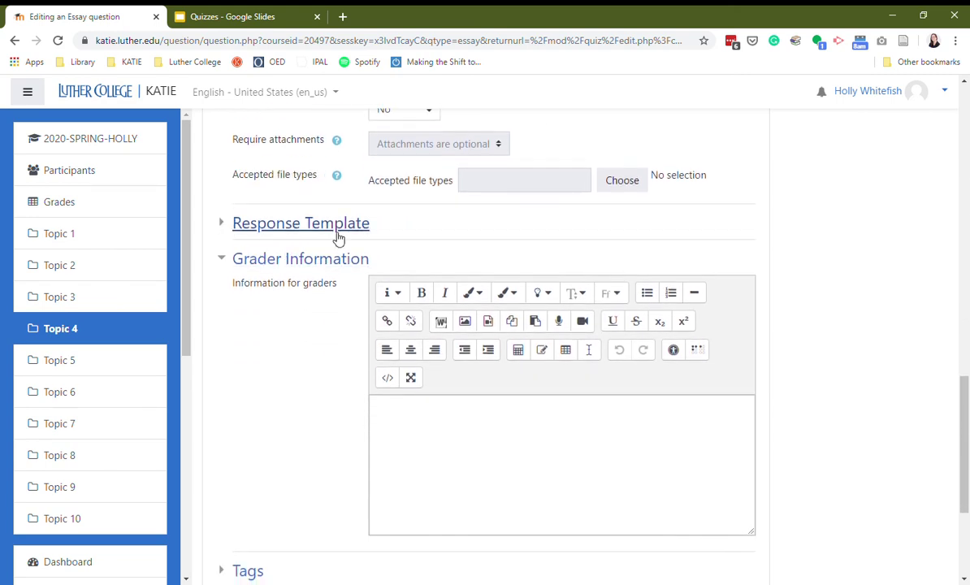
# Step: Expand the response template and enter "Why are you taking this course?" in bold as its first prompt
pyautogui.click(226, 226)
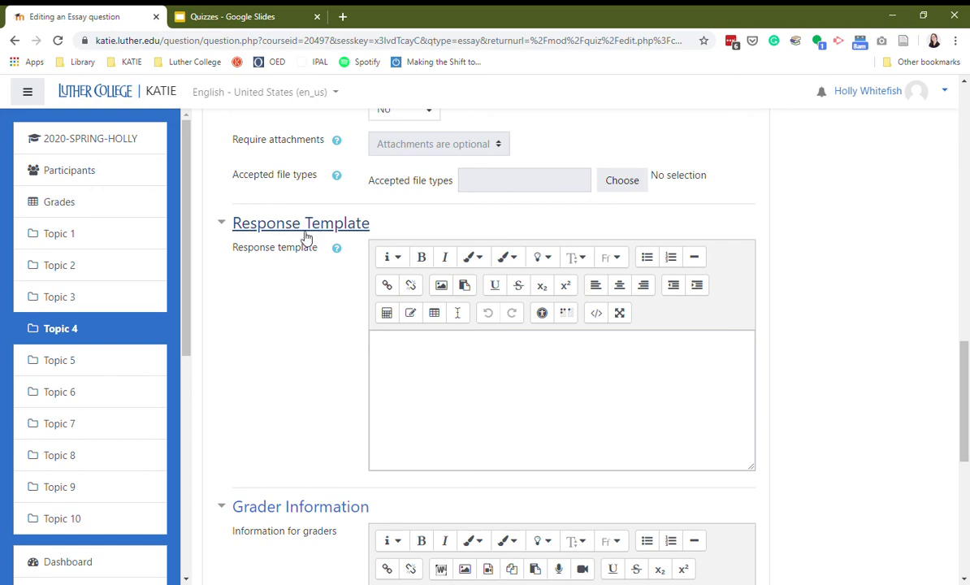
pyautogui.click(440, 367)
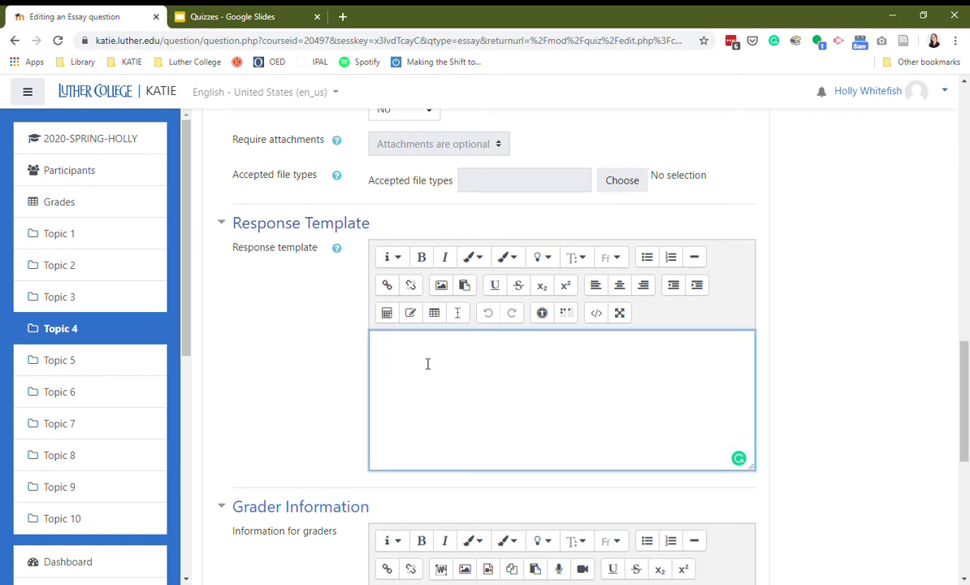
pyautogui.scroll(4, 285, 348)
pyautogui.scroll(7, 285, 348)
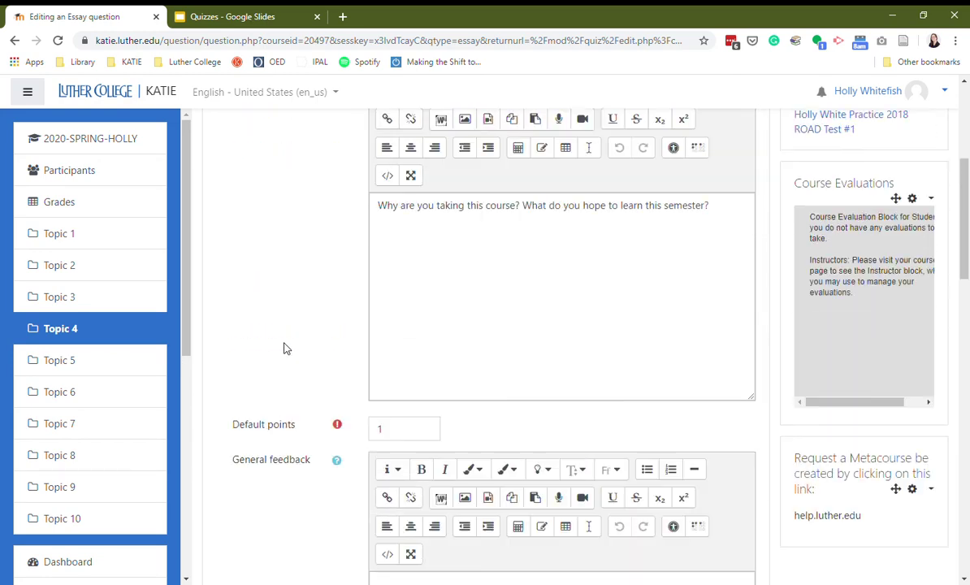
pyautogui.scroll(-10, 321, 364)
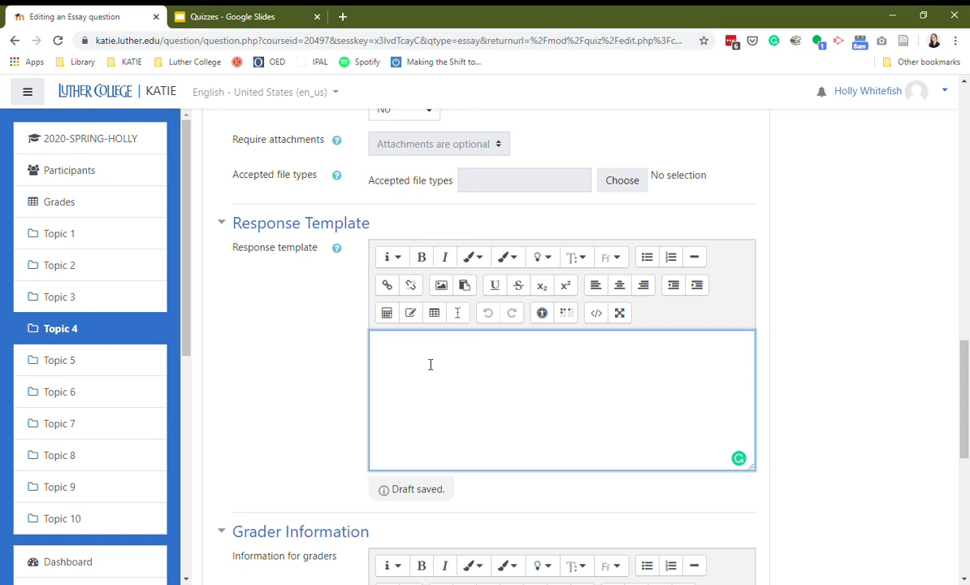
pyautogui.write('Why are you taking this course?')
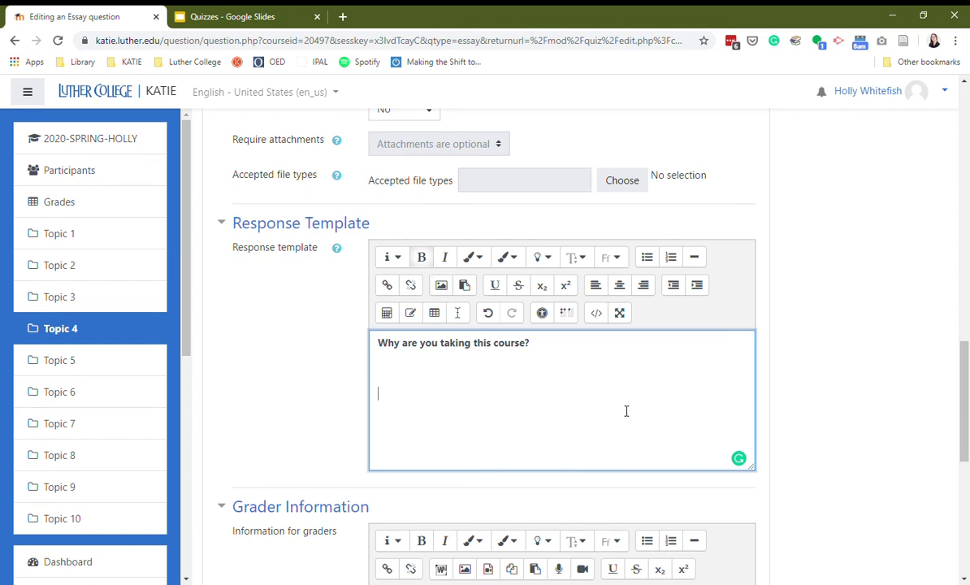
# Step: Add the bold prompt "What are you hoping to learn this semester?" to the response template, leaving answer space between the prompts
pyautogui.hotkey('ctrl', 'b')
pyautogui.write('What')
pyautogui.write('What are y')
pyautogui.write('ou hoping to')
pyautogui.write(' le')
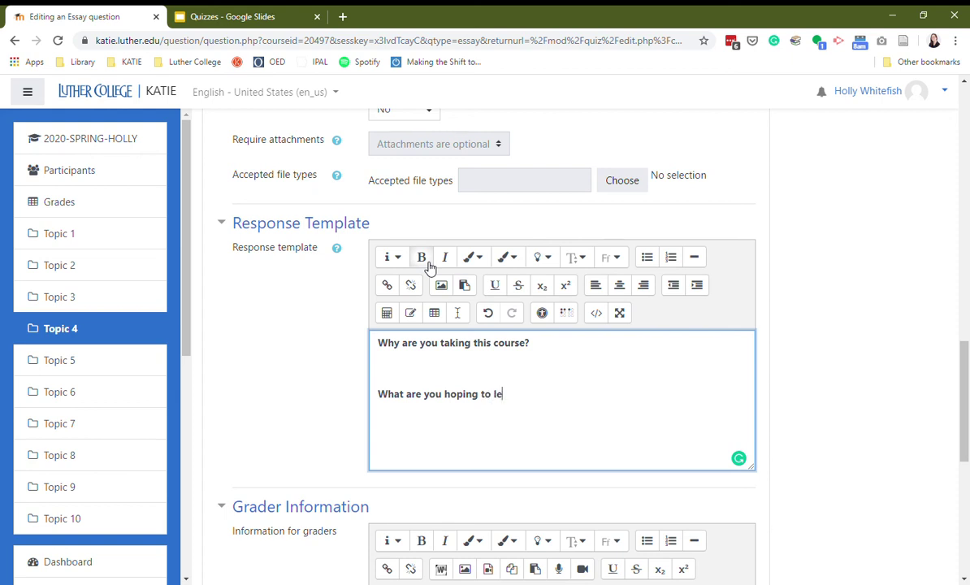
pyautogui.write('arn this semester?')
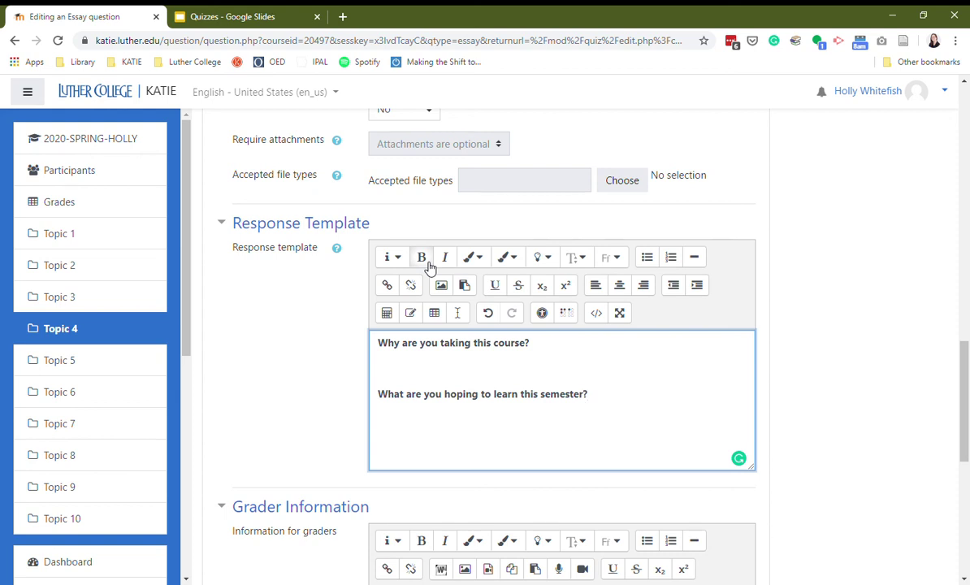
pyautogui.click(388, 374)
pyautogui.click(613, 396)
# Step: Leave the grader information empty and save the essay question to the quiz
pyautogui.scroll(-4, 261, 365)
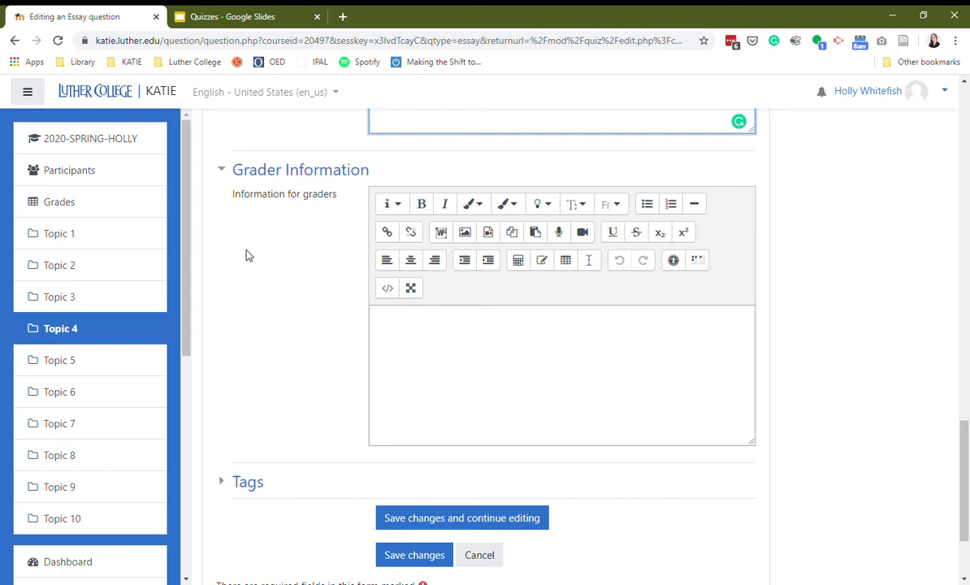
pyautogui.click(468, 357)
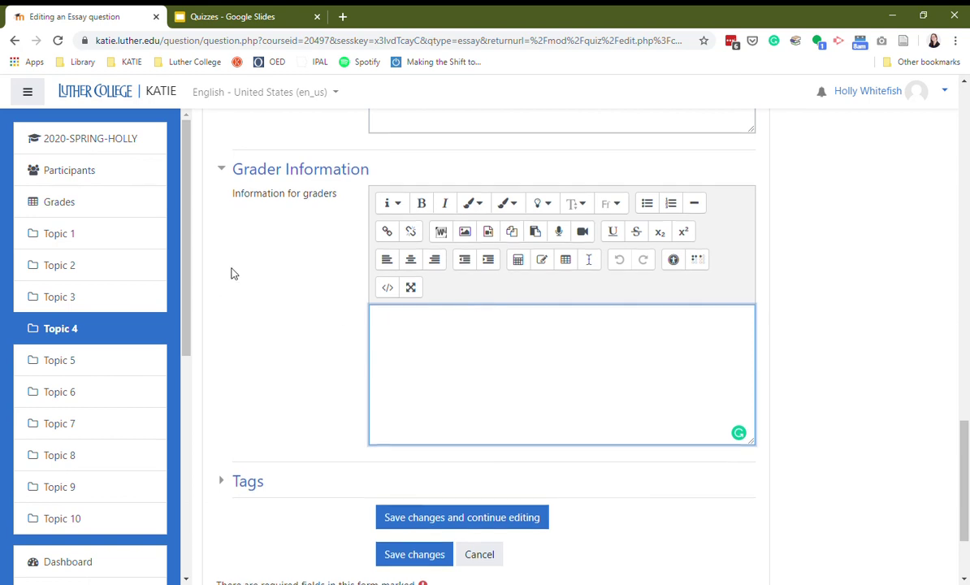
pyautogui.scroll(-3, 231, 273)
pyautogui.click(414, 421)
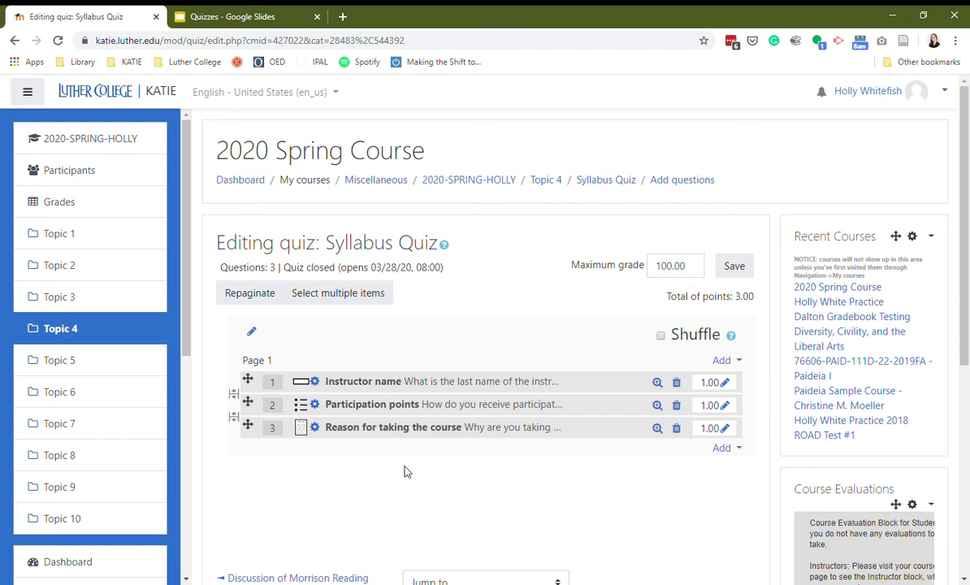
# Step: Change the quiz's maximum grade to 10.00
pyautogui.click(699, 275)
pyautogui.press('BackSpace')
pyautogui.press('BackSpace')
pyautogui.press('BackSpace')
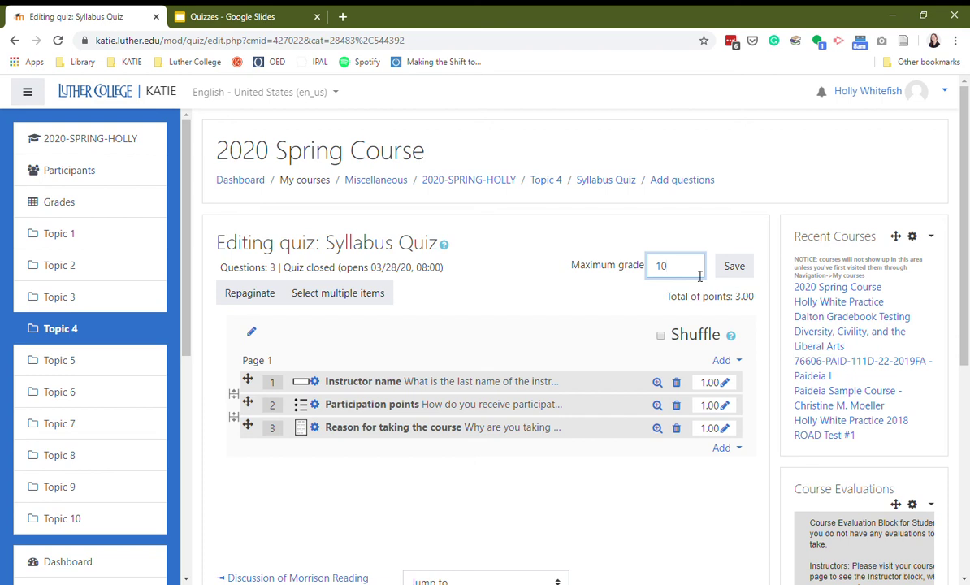
pyautogui.write('.00')
pyautogui.click(619, 328)
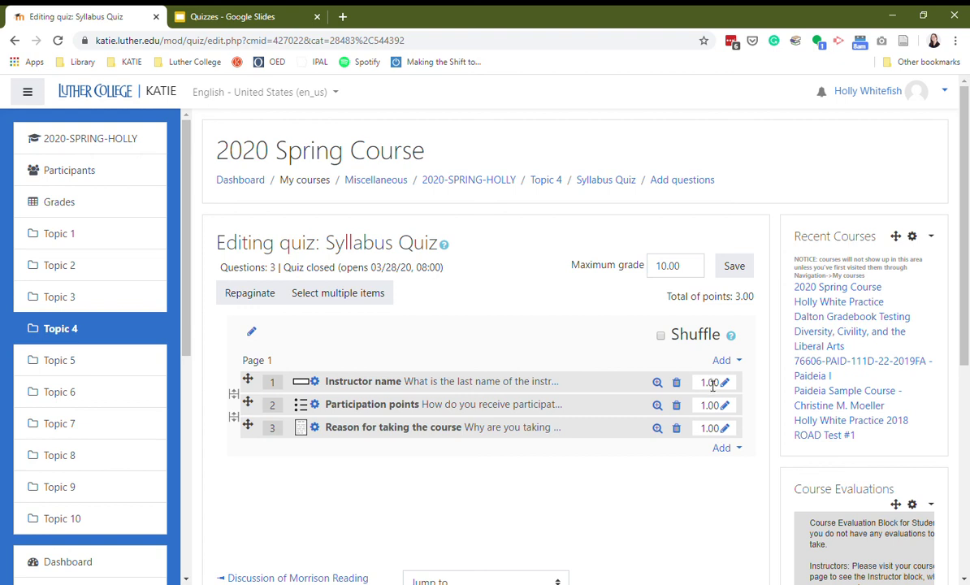
pyautogui.click(721, 429)
pyautogui.press('Return')
pyautogui.click(725, 430)
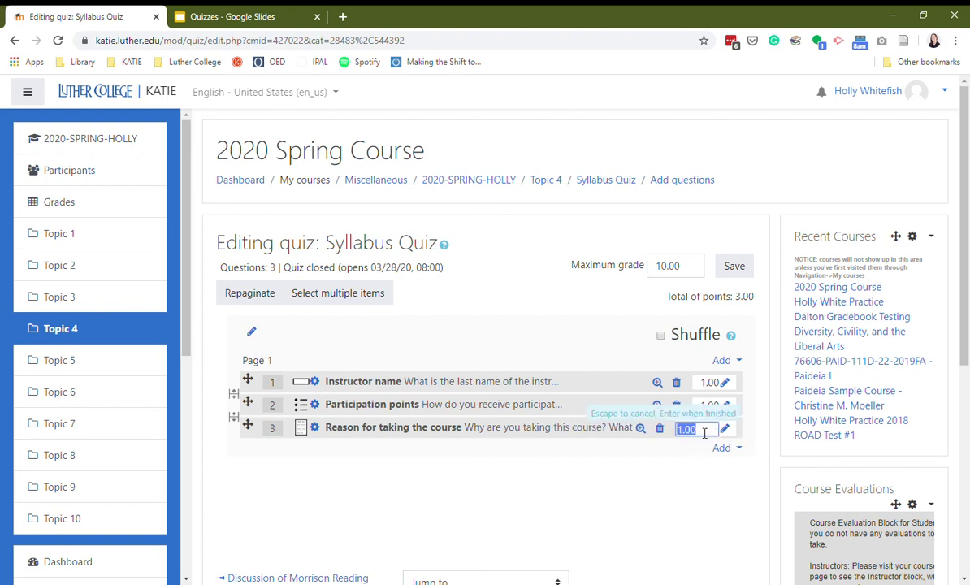
pyautogui.write('5')
pyautogui.press('Escape')
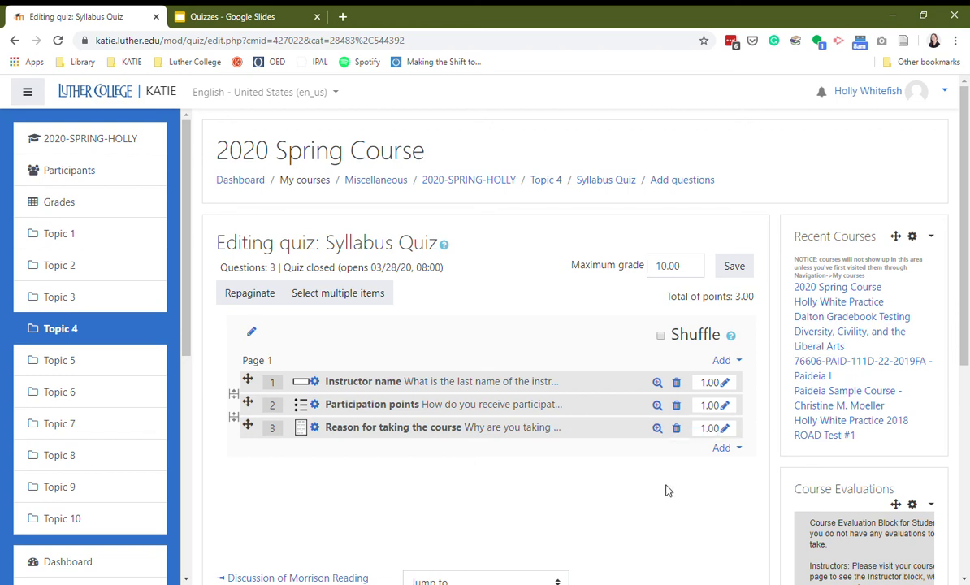
# Step: Set the point value of the "Reason for taking the course" essay question to 5
pyautogui.click(728, 431)
pyautogui.write('5')
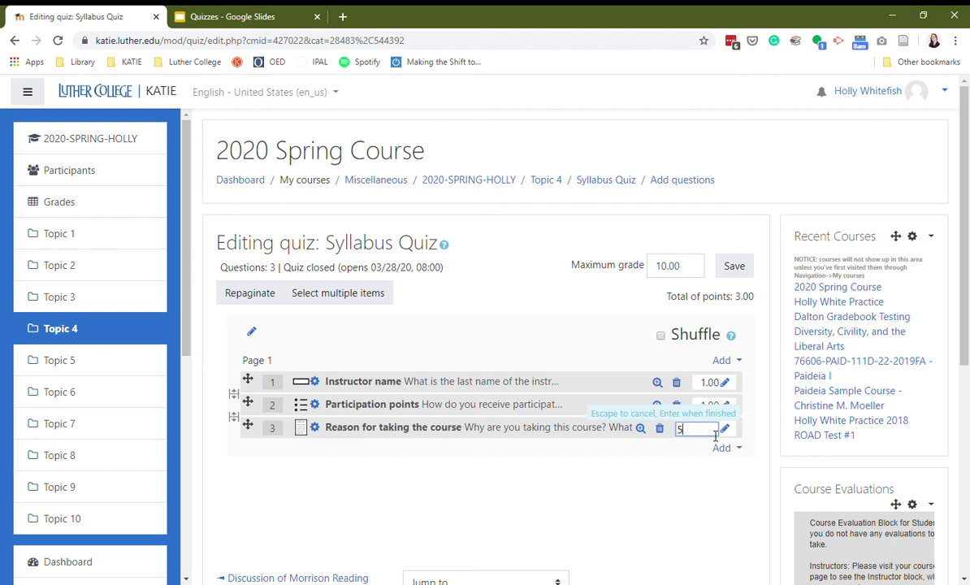
pyautogui.press('Return')
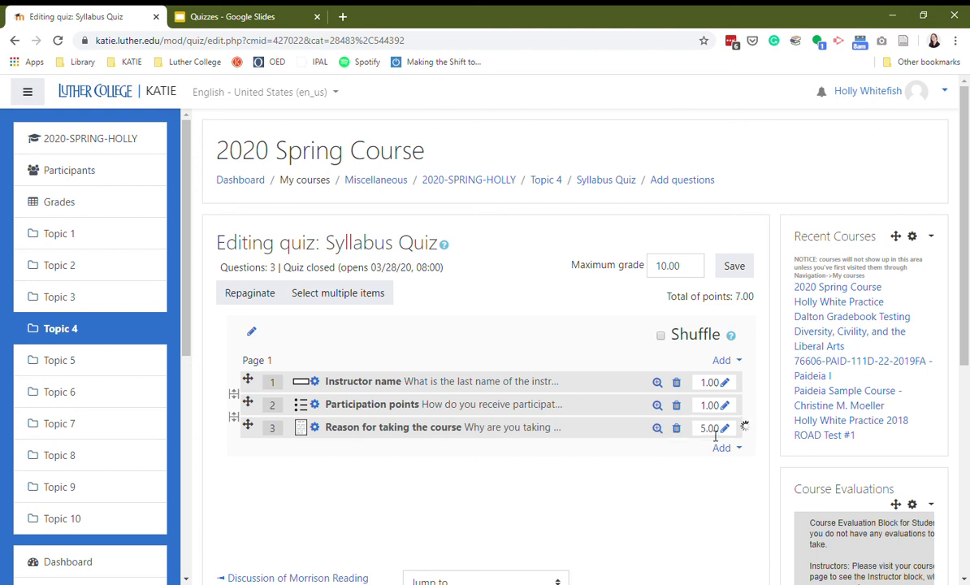